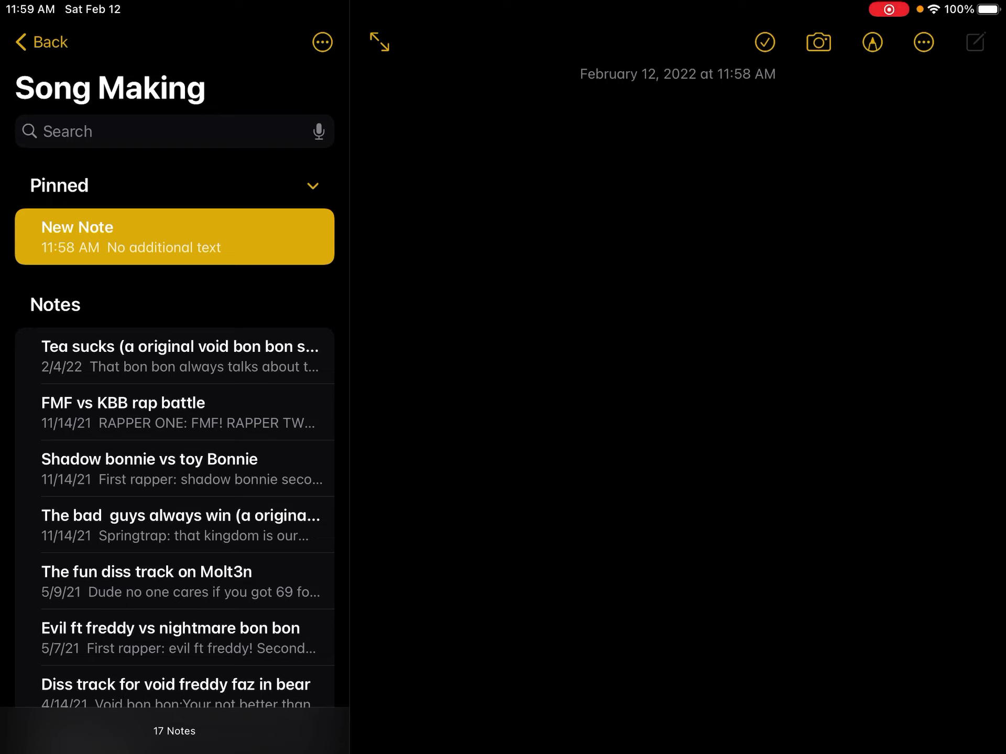
scroll(175, 393, down, 10)
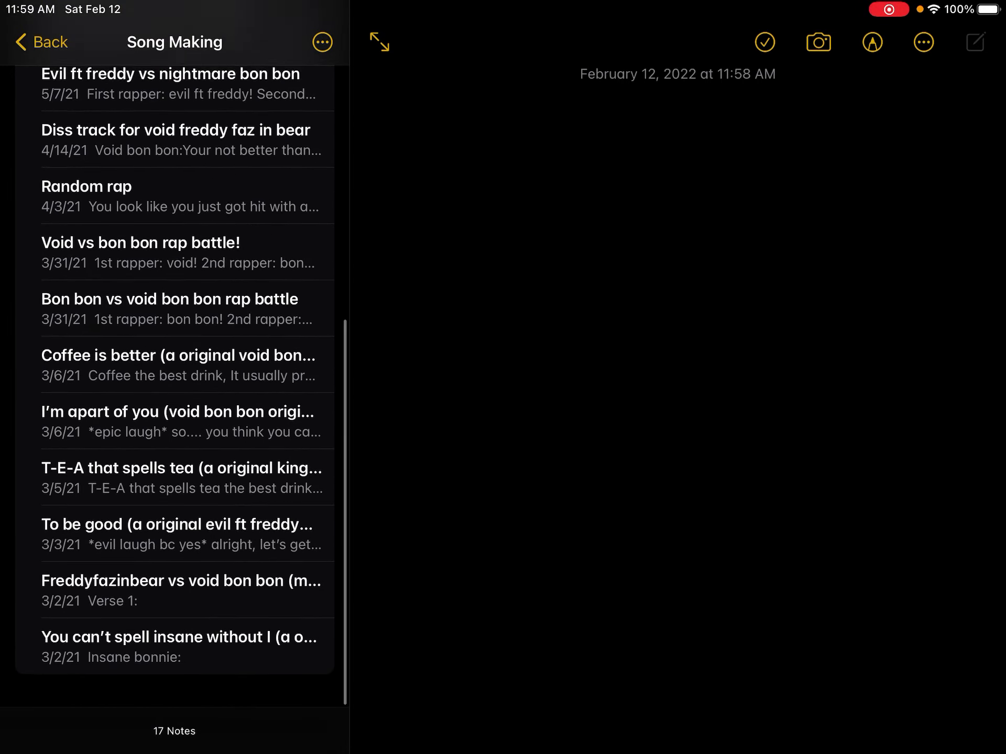
scroll(175, 393, up, 10)
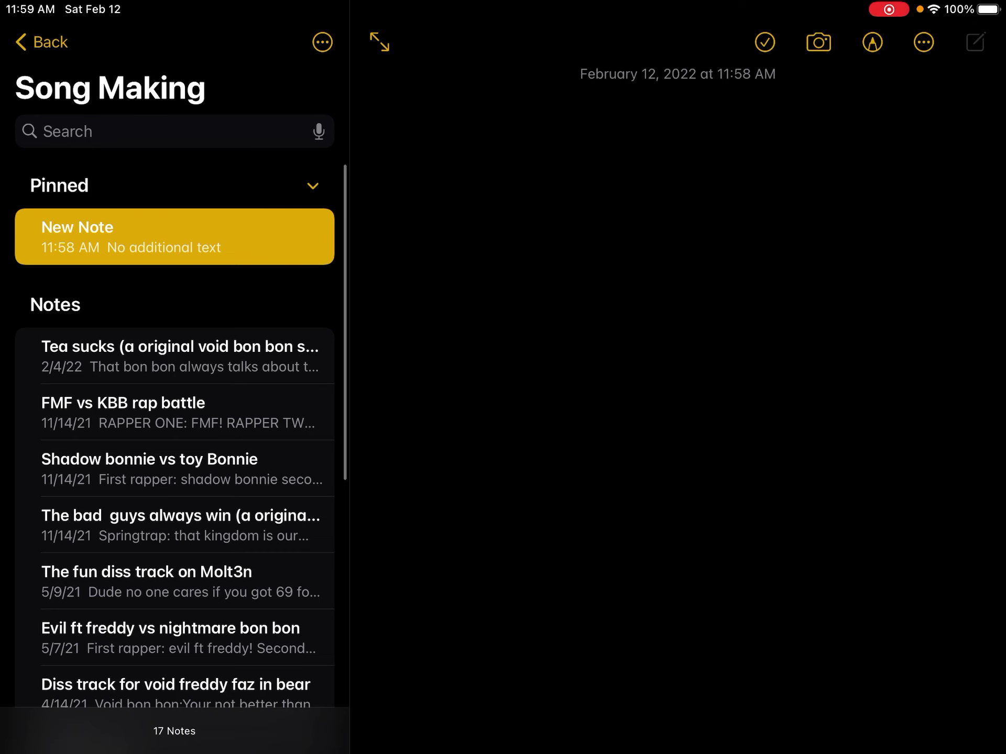
scroll(174, 393, down, 3)
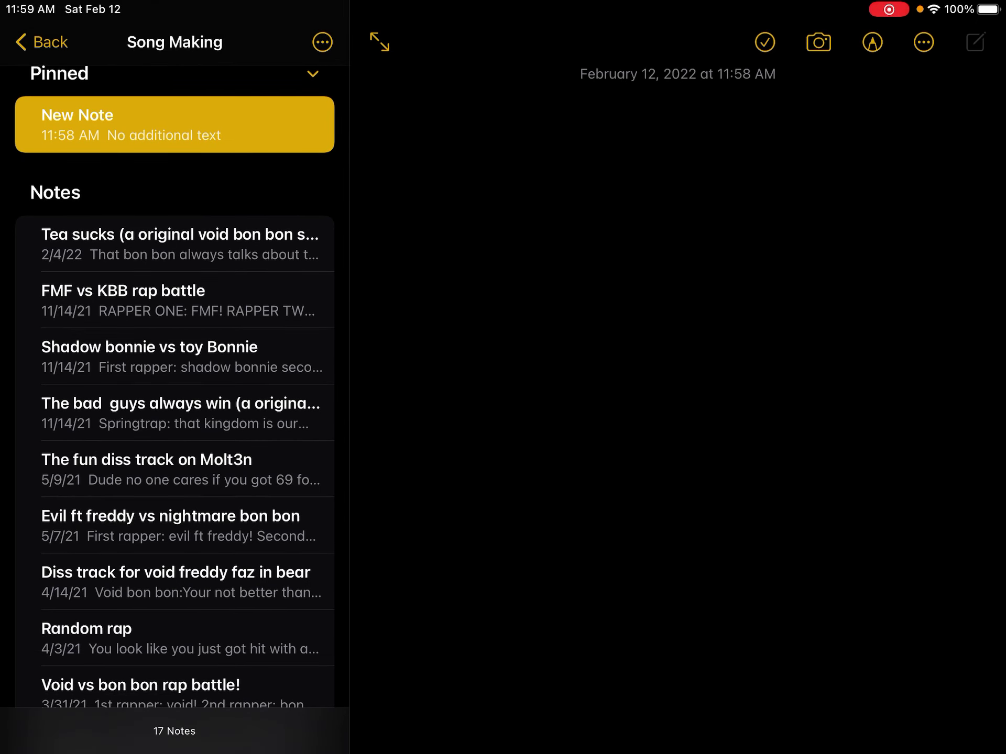
scroll(175, 393, down, 5)
scroll(175, 393, down, 7)
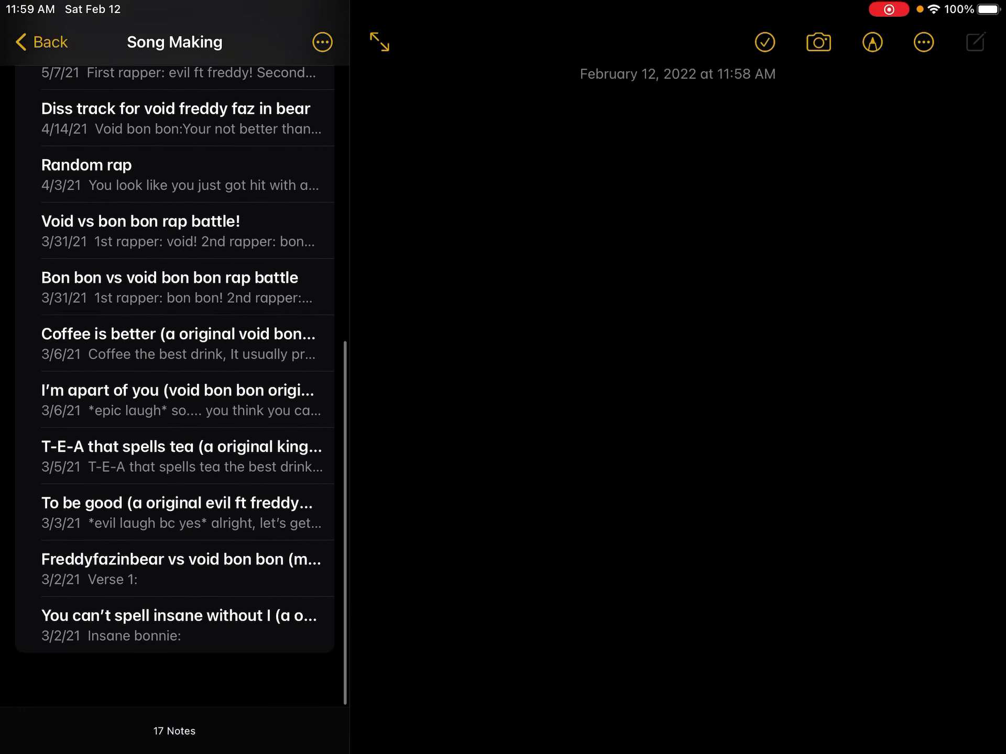
scroll(174, 393, down, 2)
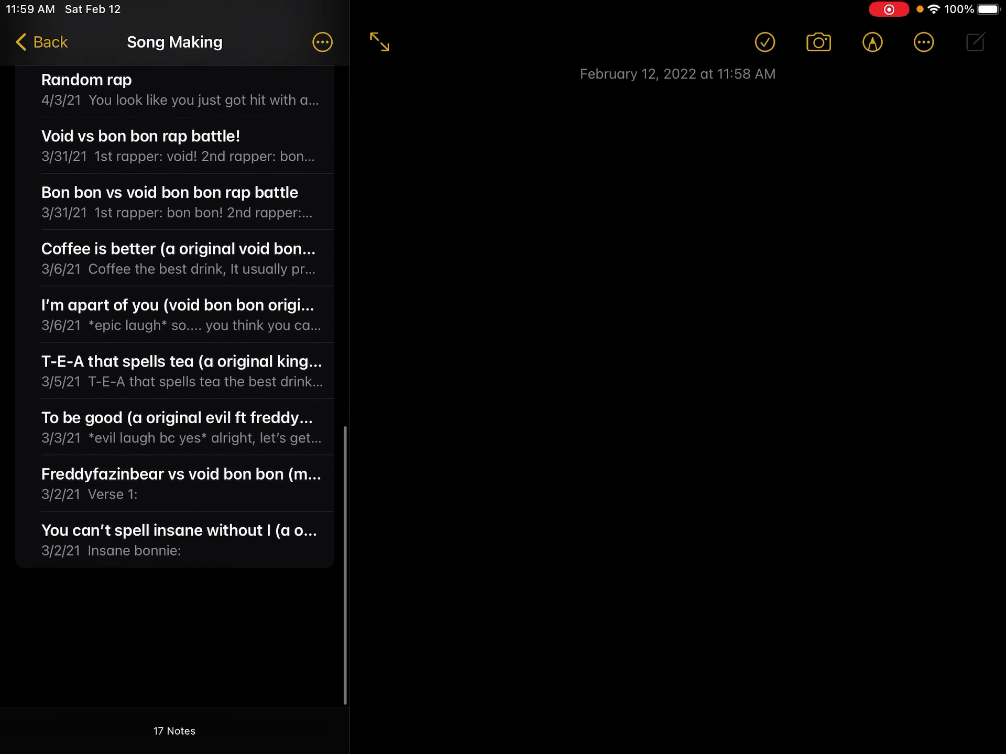
scroll(175, 354, up, 3)
- Open the 'I'm apart of you' void bon bon song lyrics from the Song Making list
click(180, 428)
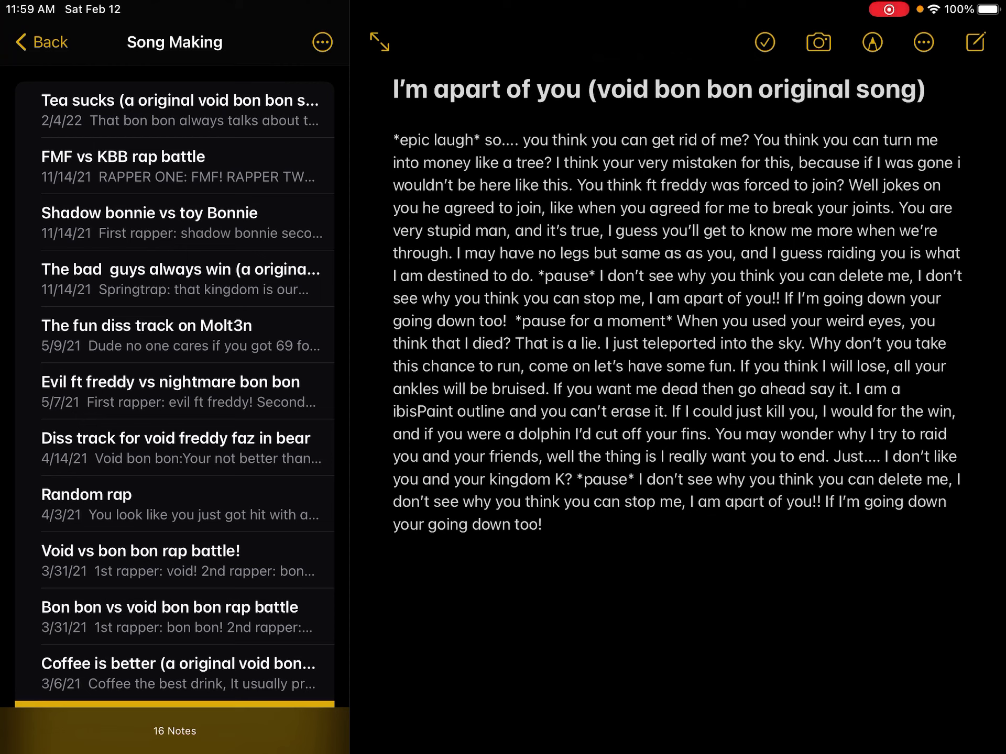
scroll(175, 393, down, 2)
scroll(175, 393, up, 3)
scroll(175, 394, down, 2)
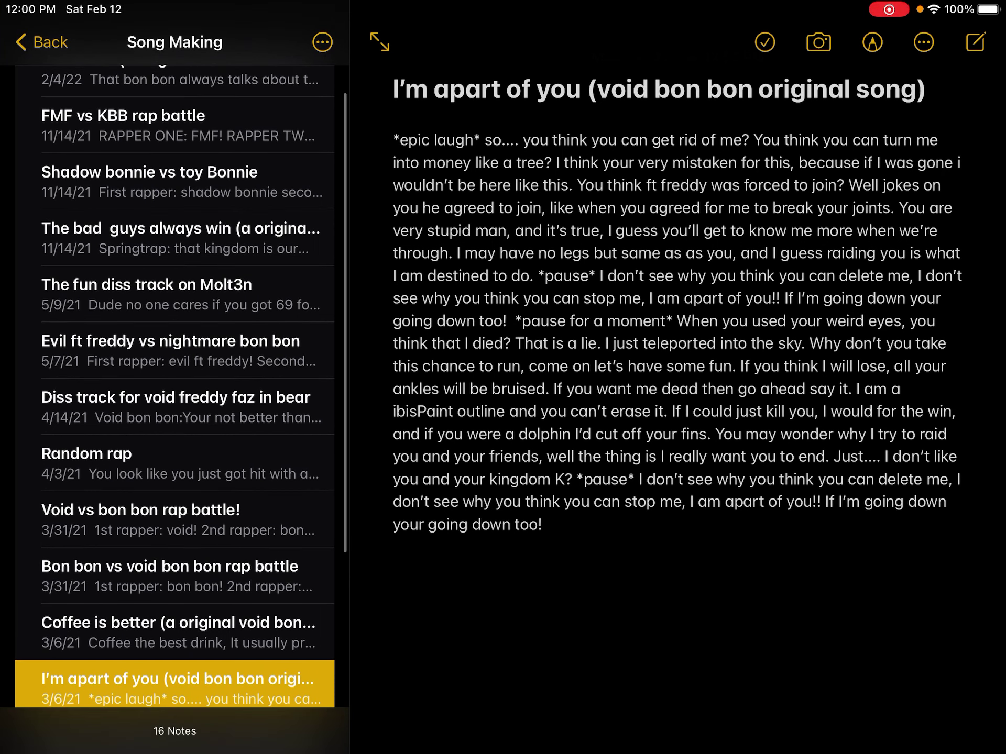
scroll(175, 388, down, 2)
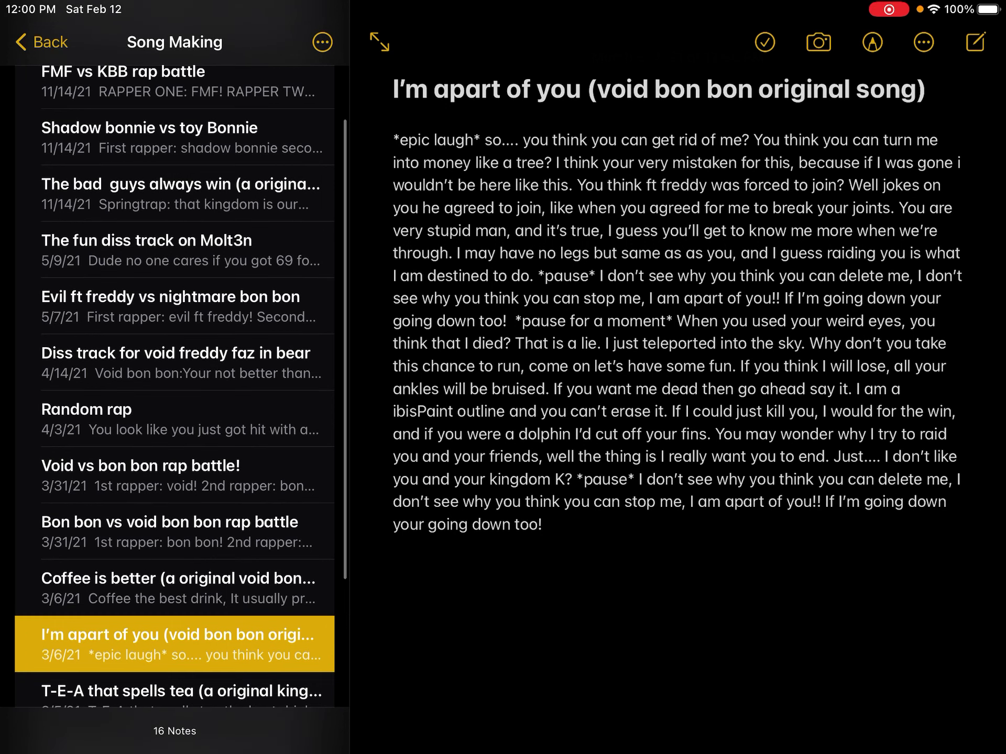
scroll(175, 389, down, 1)
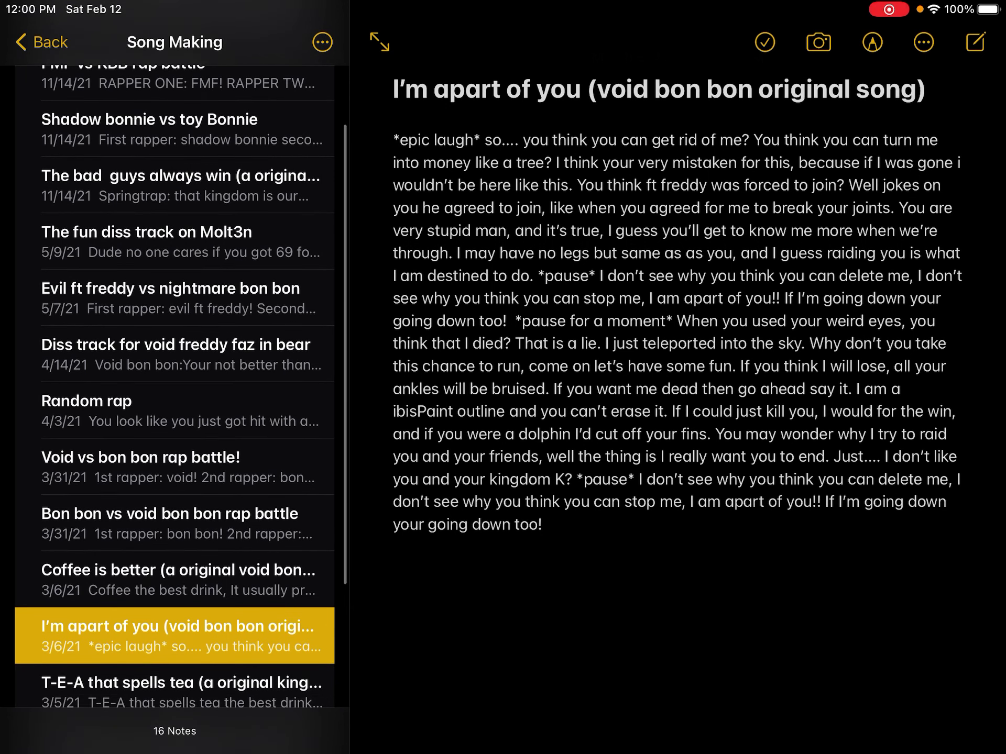
scroll(175, 388, up, 1)
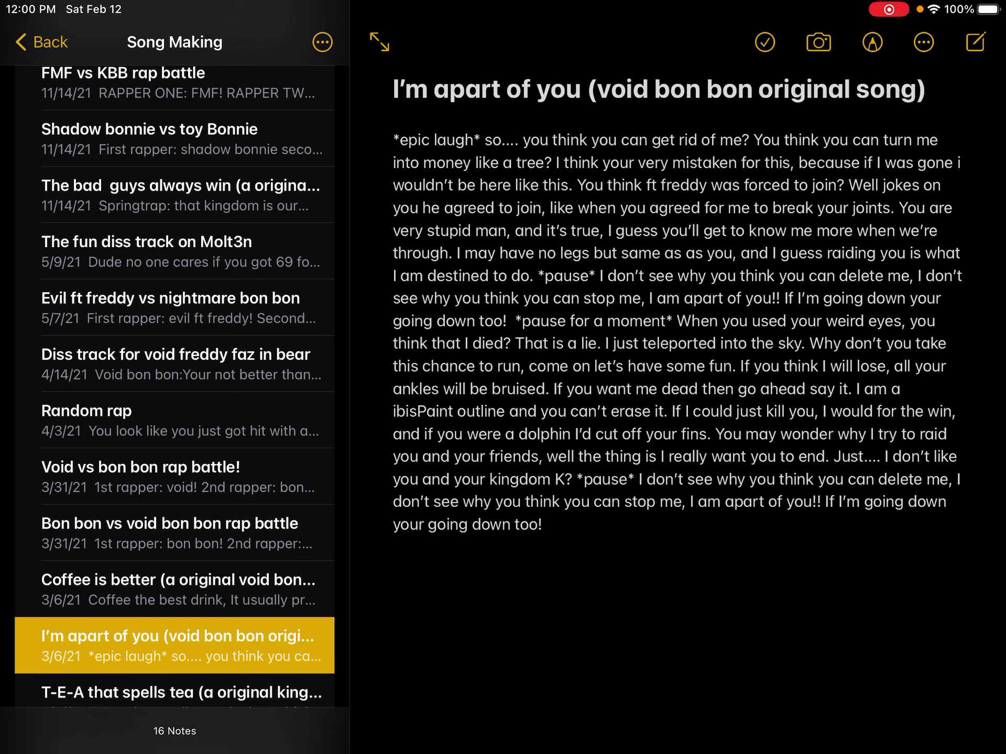
scroll(677, 331, up, 2)
scroll(174, 385, down, 3)
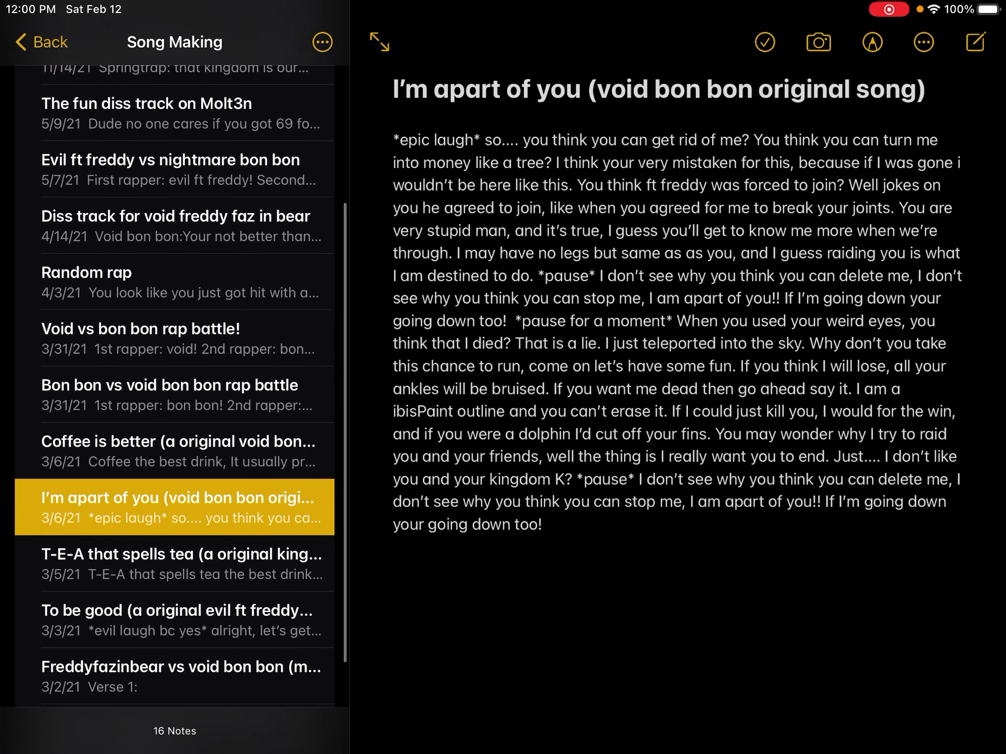
scroll(175, 393, down, 2)
- Open the oldest song note, 'You can't spell insane without I', with its Insane Bonnie lyrics
click(174, 711)
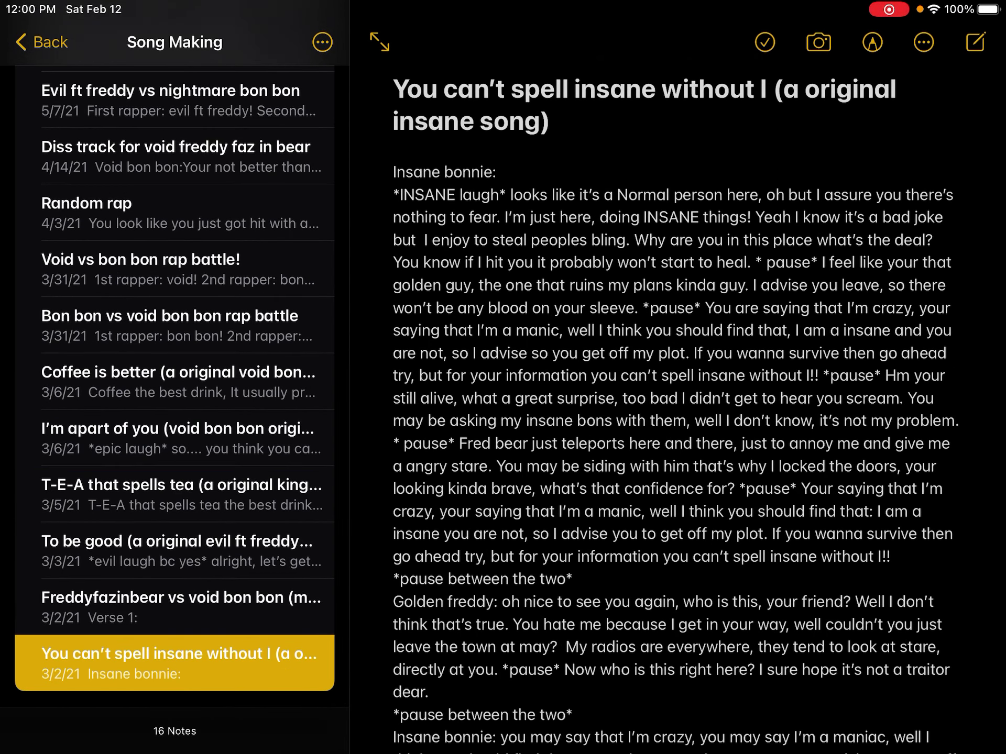
scroll(676, 409, up, 3)
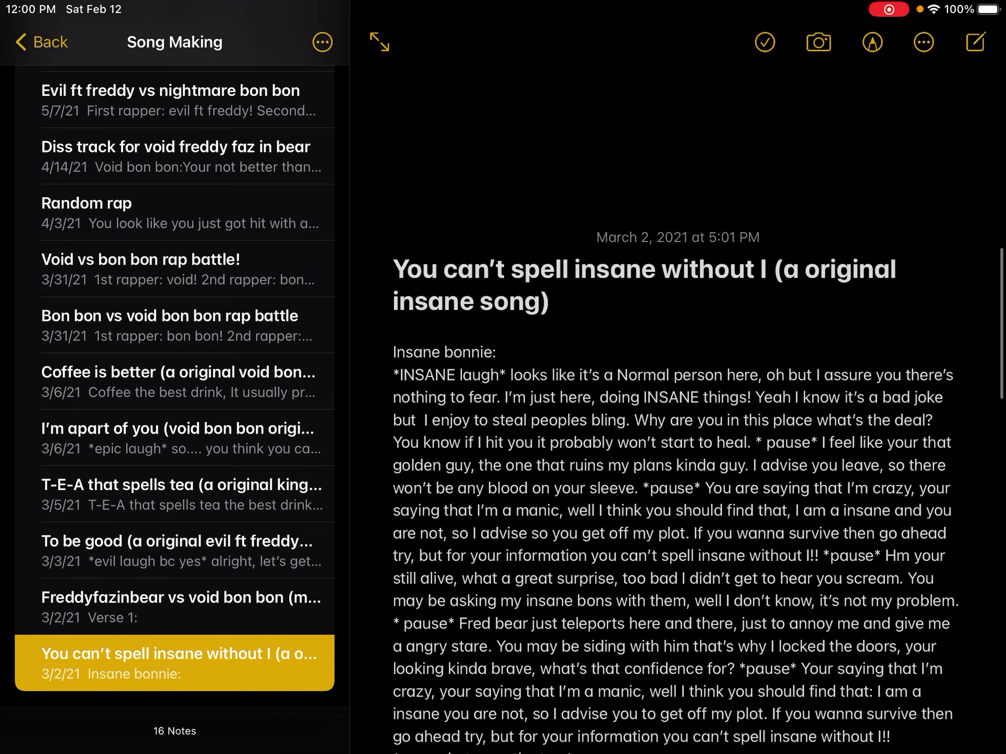
scroll(676, 409, down, 3)
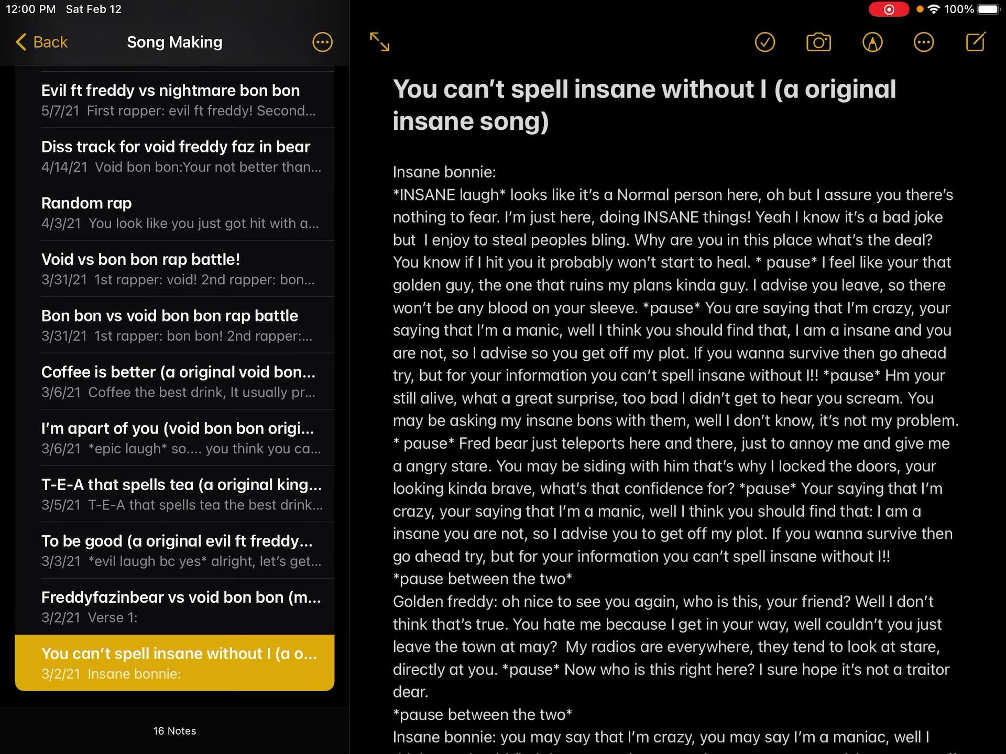
scroll(676, 409, down, 5)
scroll(677, 409, up, 6)
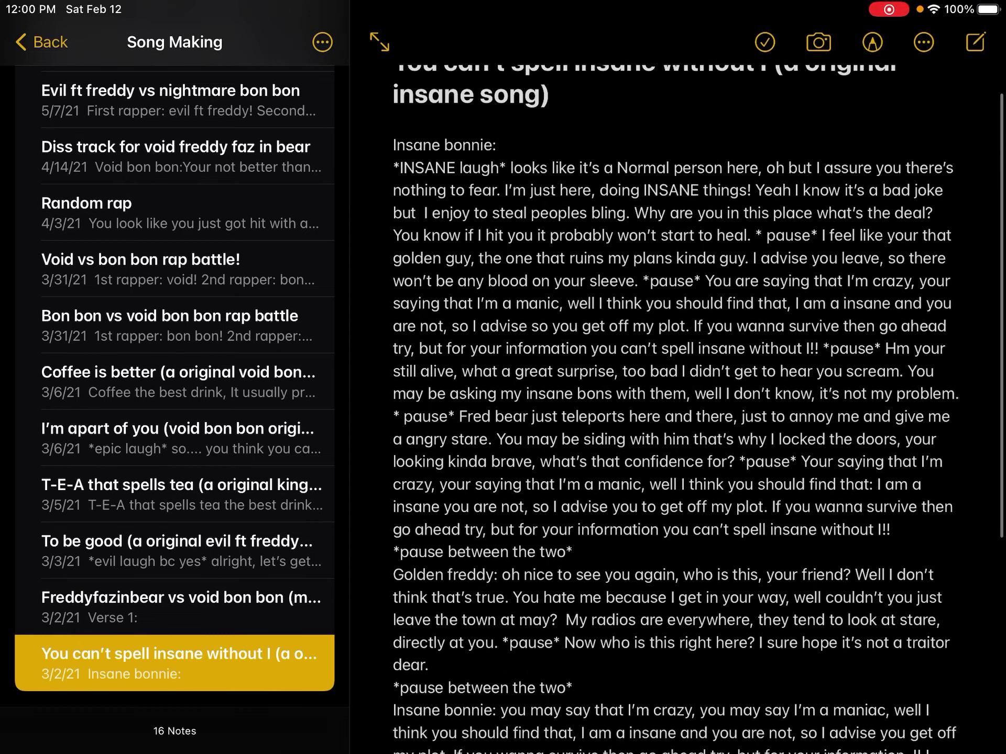
scroll(676, 409, up, 2)
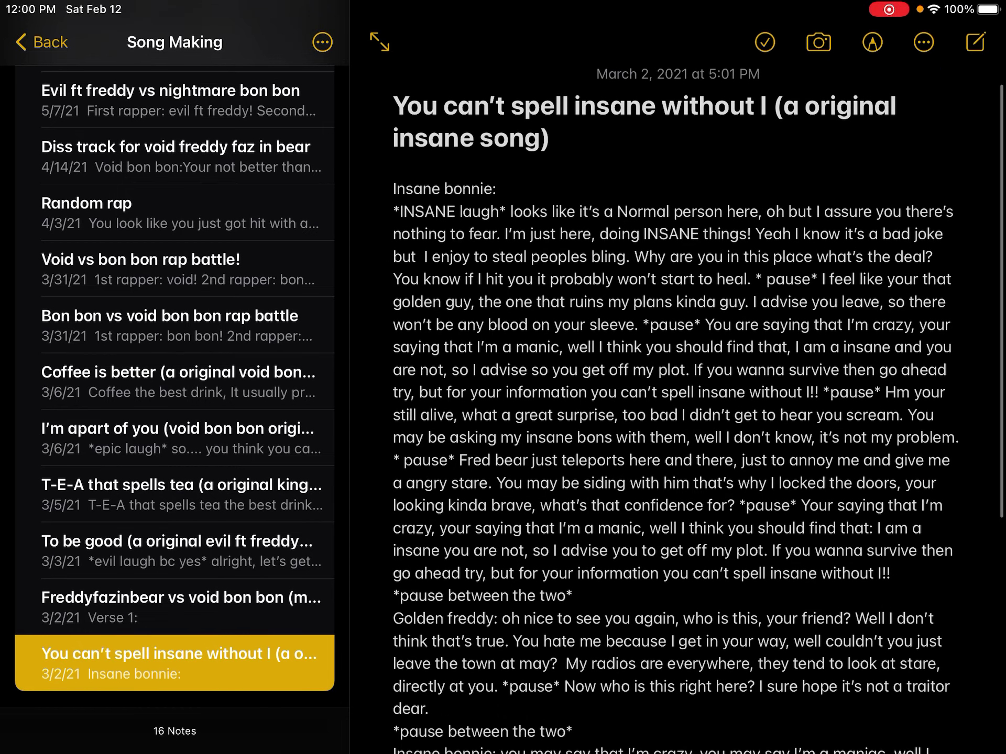
scroll(676, 409, down, 10)
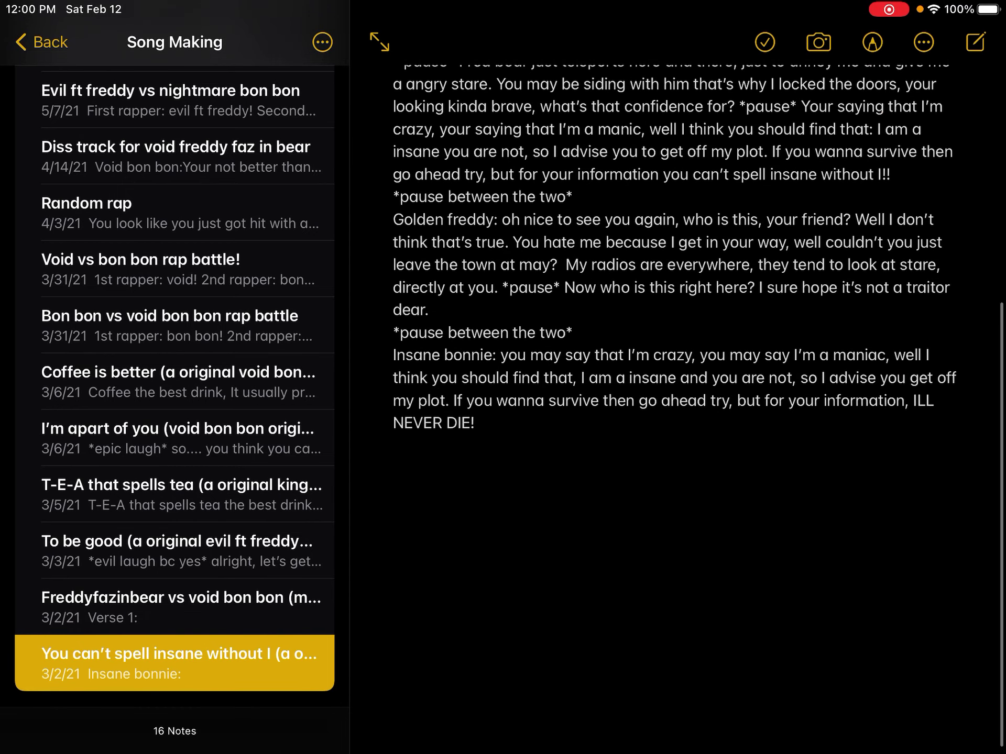
scroll(676, 409, up, 1)
scroll(676, 409, up, 4)
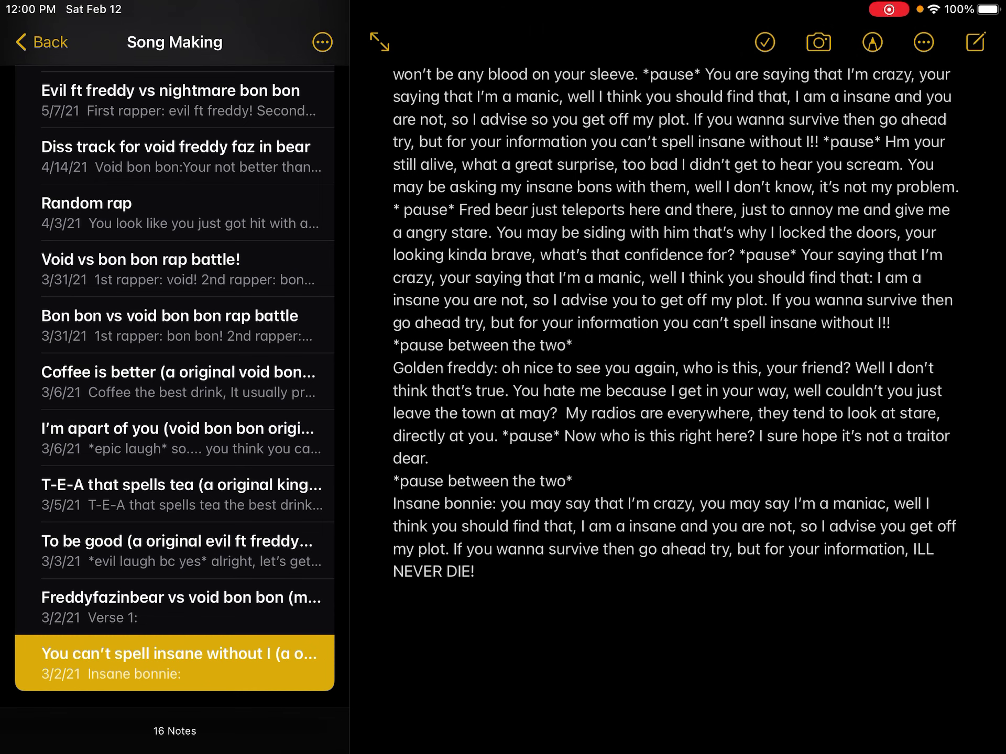
scroll(676, 393, up, 1)
scroll(676, 393, up, 5)
scroll(676, 393, down, 10)
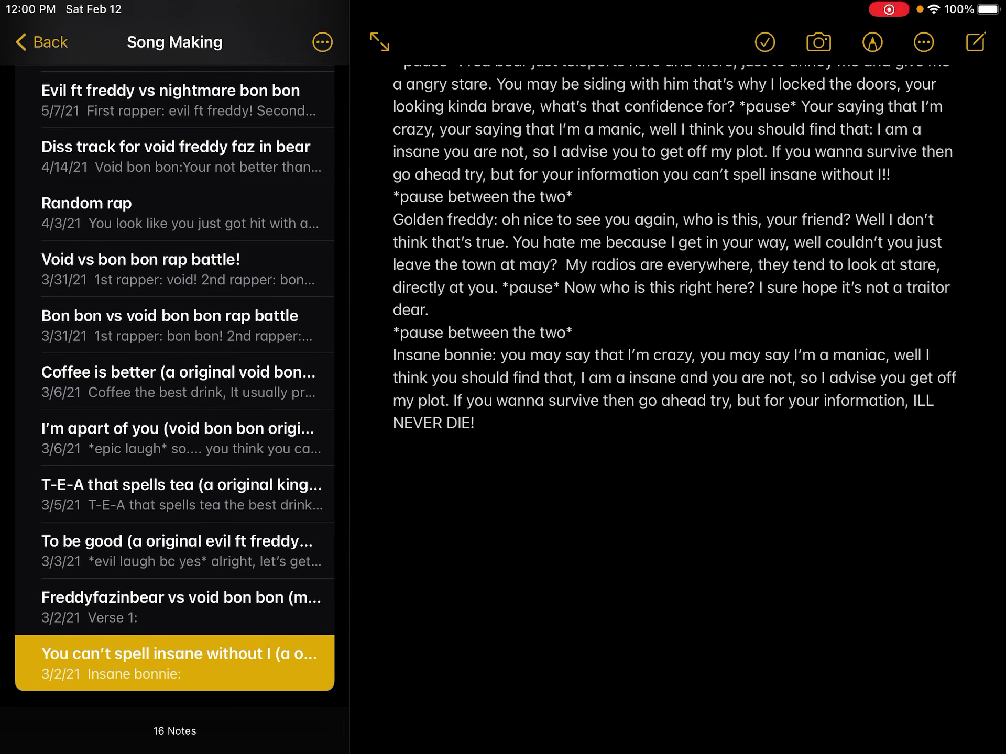
scroll(676, 393, up, 5)
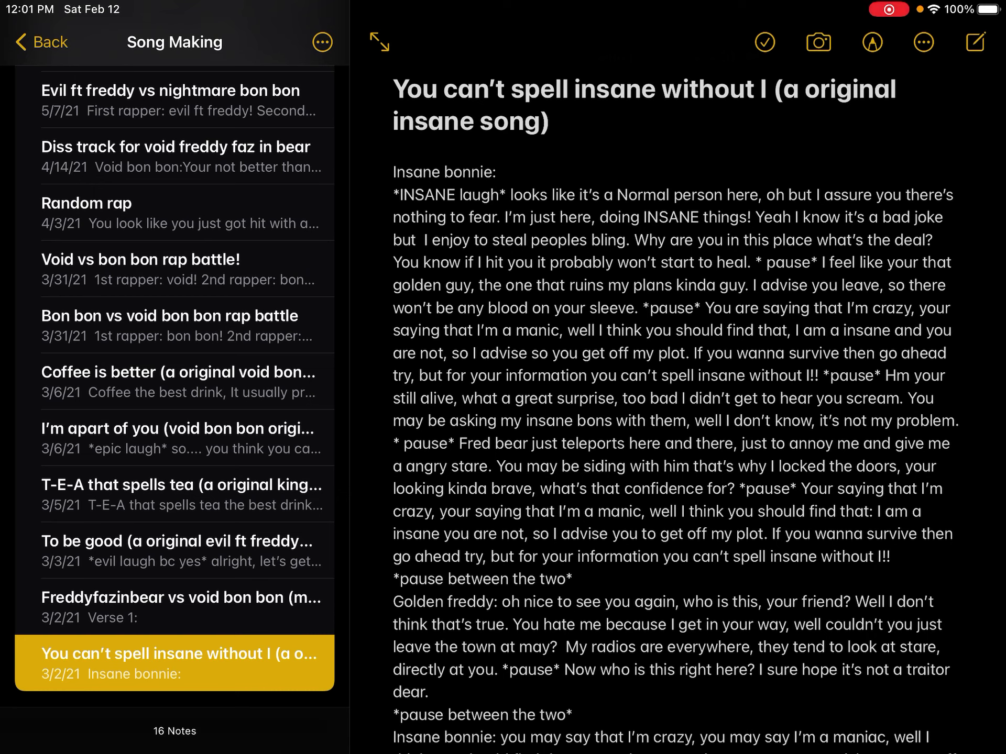
scroll(676, 408, down, 1)
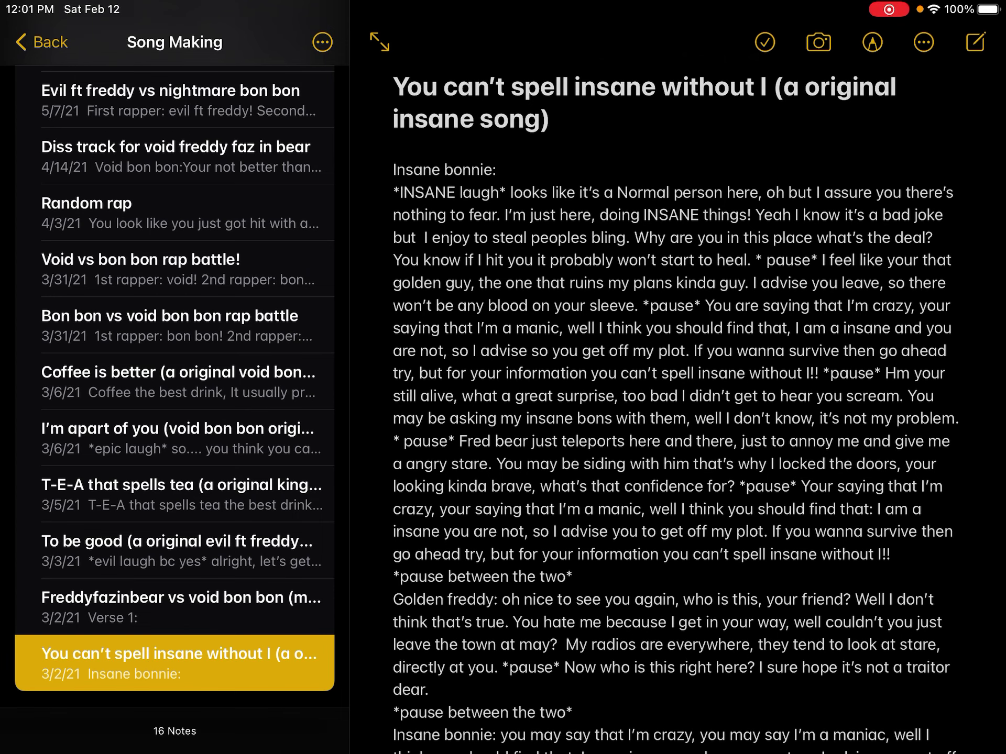
- Read the Insane Bonnie lyrics to 'ILL NEVER DIE!', tapping in and out of editing without changes
click(682, 350)
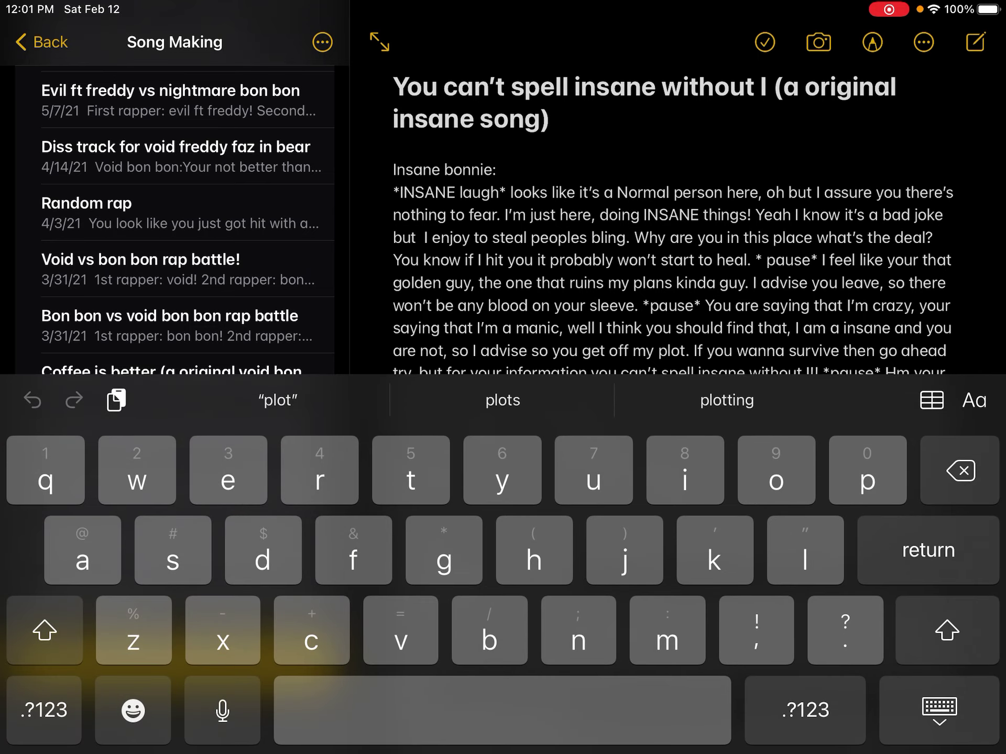
click(706, 351)
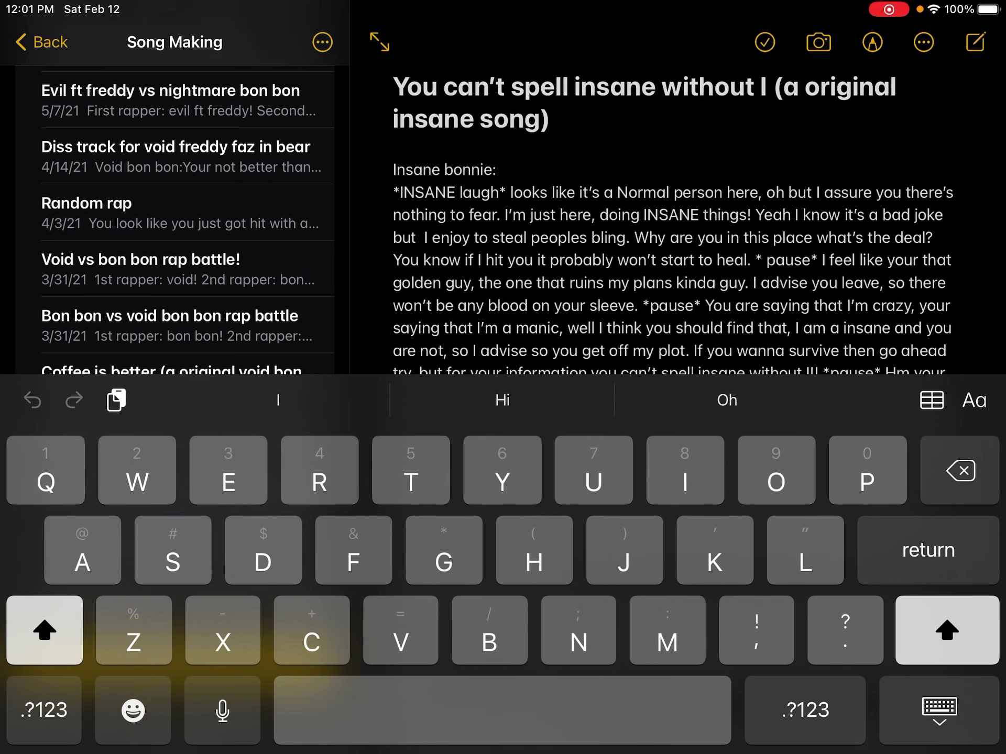
scroll(692, 220, down, 1)
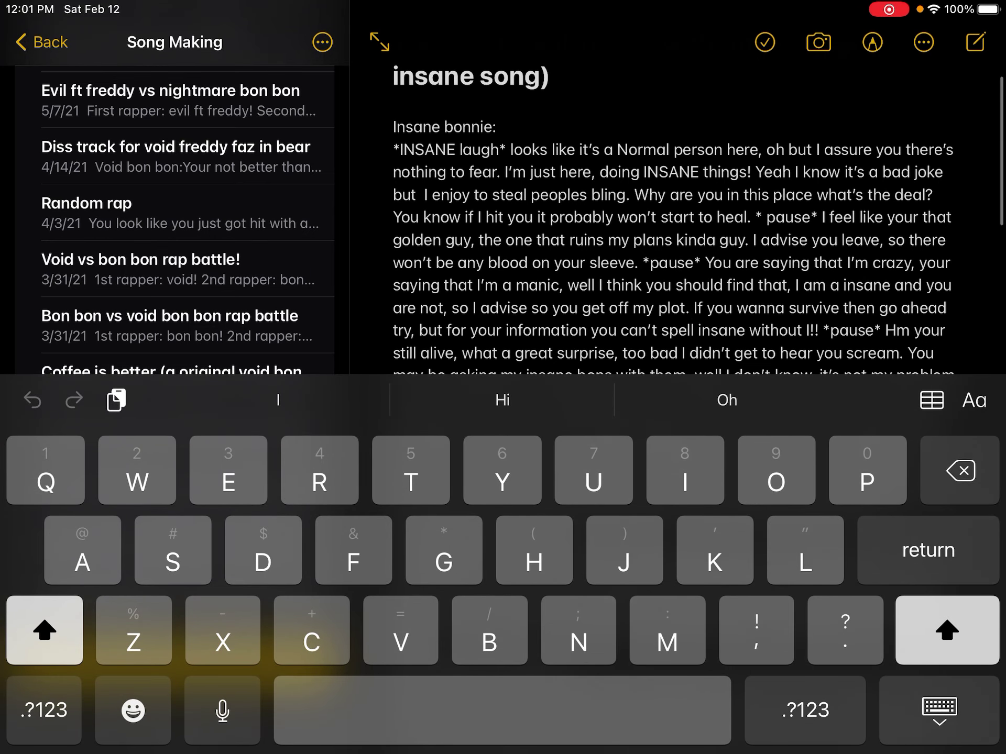
click(591, 330)
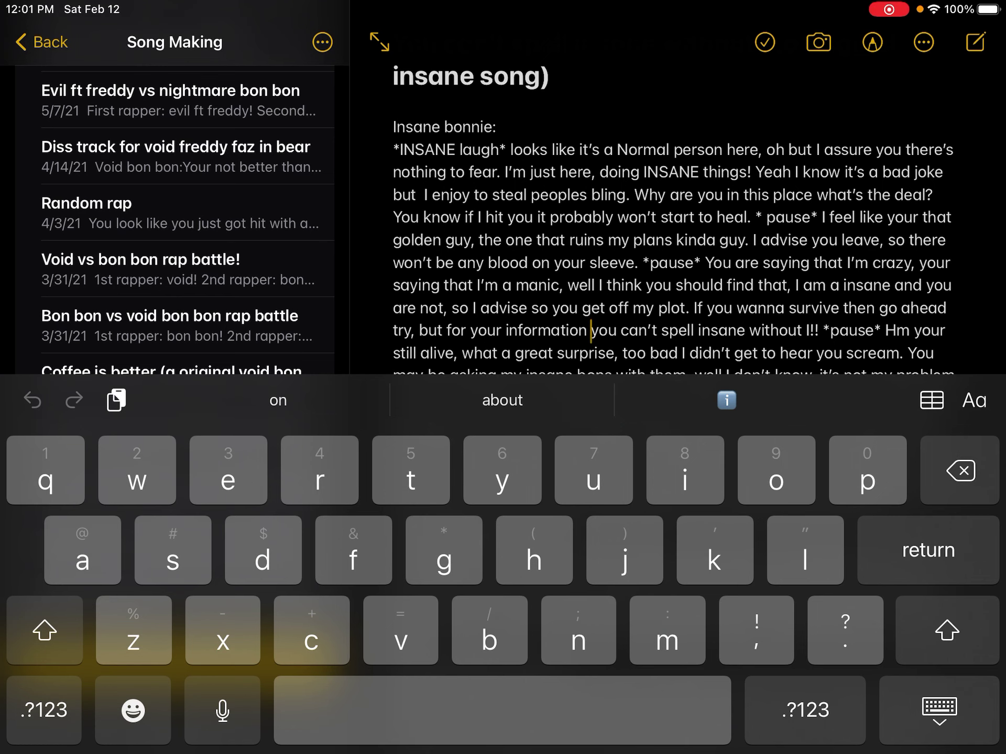
click(940, 710)
scroll(676, 354, down, 5)
click(477, 568)
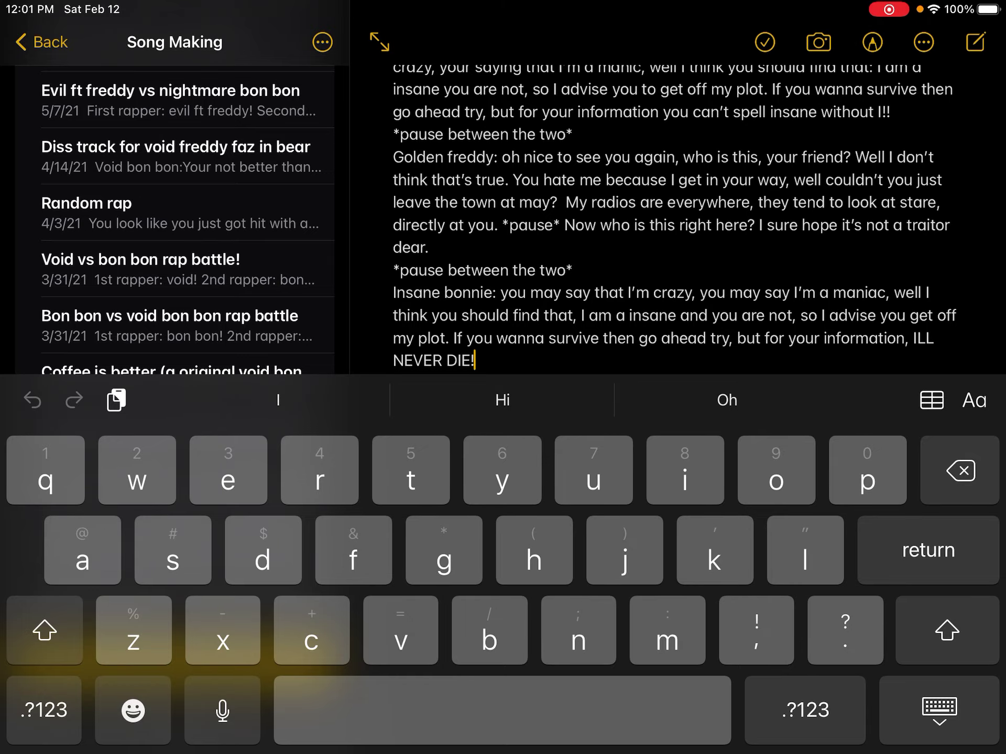
click(939, 710)
scroll(676, 354, up, 10)
scroll(676, 354, down, 10)
scroll(676, 354, up, 4)
scroll(675, 354, down, 3)
scroll(676, 354, up, 5)
scroll(676, 409, down, 1)
scroll(676, 409, down, 3)
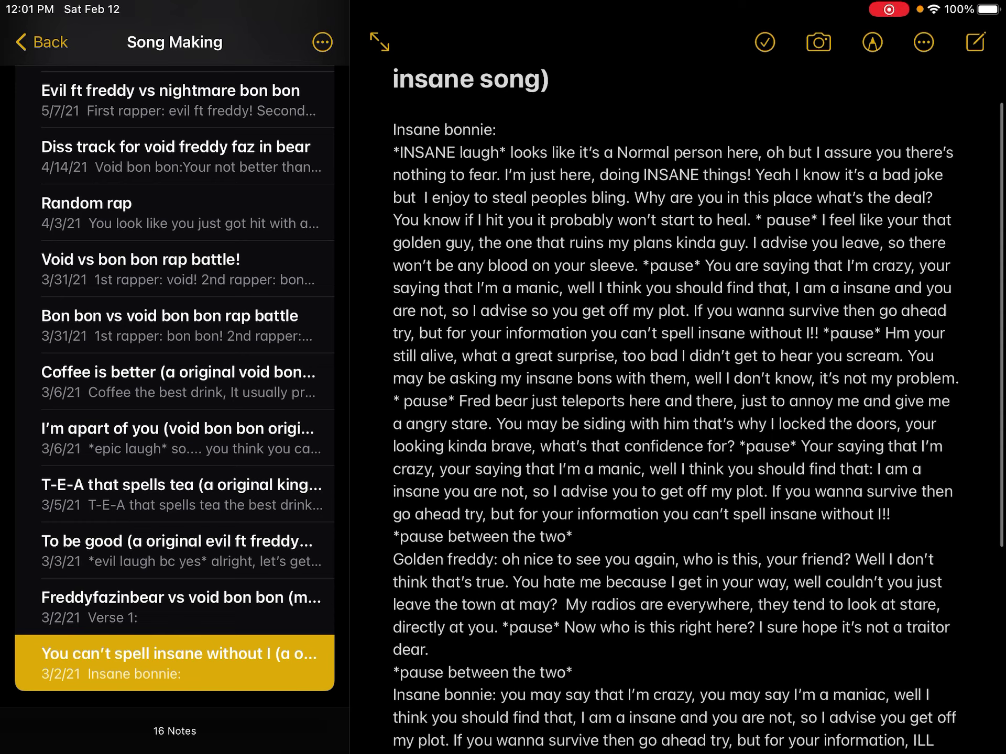
scroll(675, 409, down, 3)
scroll(676, 408, down, 3)
scroll(676, 408, up, 3)
scroll(675, 409, up, 2)
scroll(676, 408, down, 2)
scroll(675, 409, down, 1)
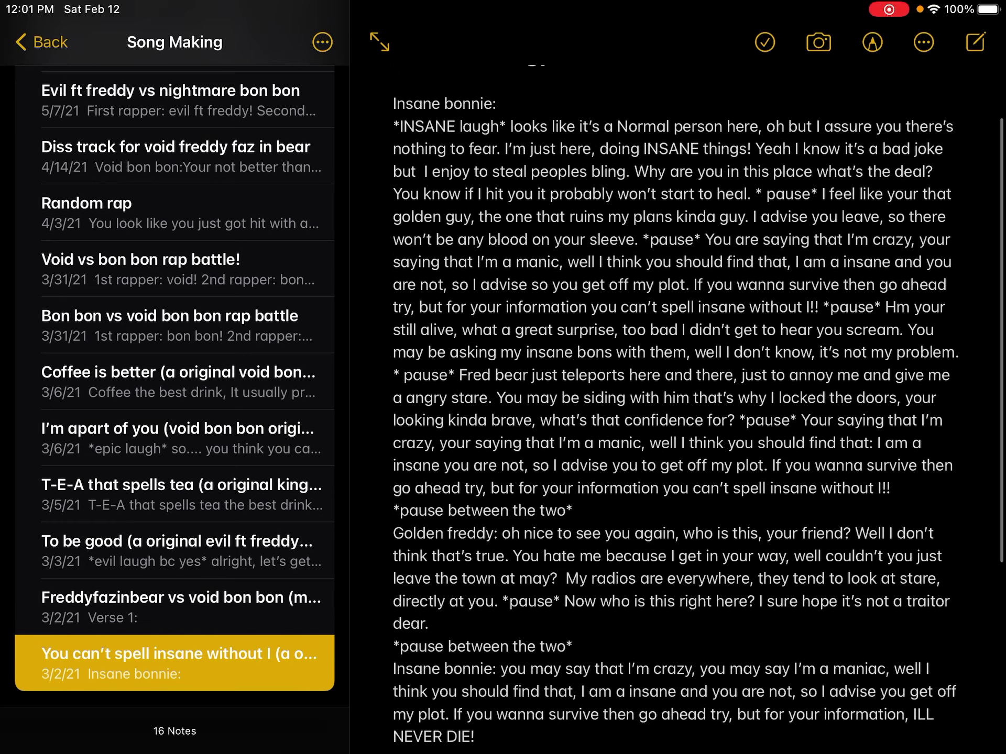
- Open 'To be good', glance at neighbouring notes, and read it to 'revenge is to be good!'
click(175, 550)
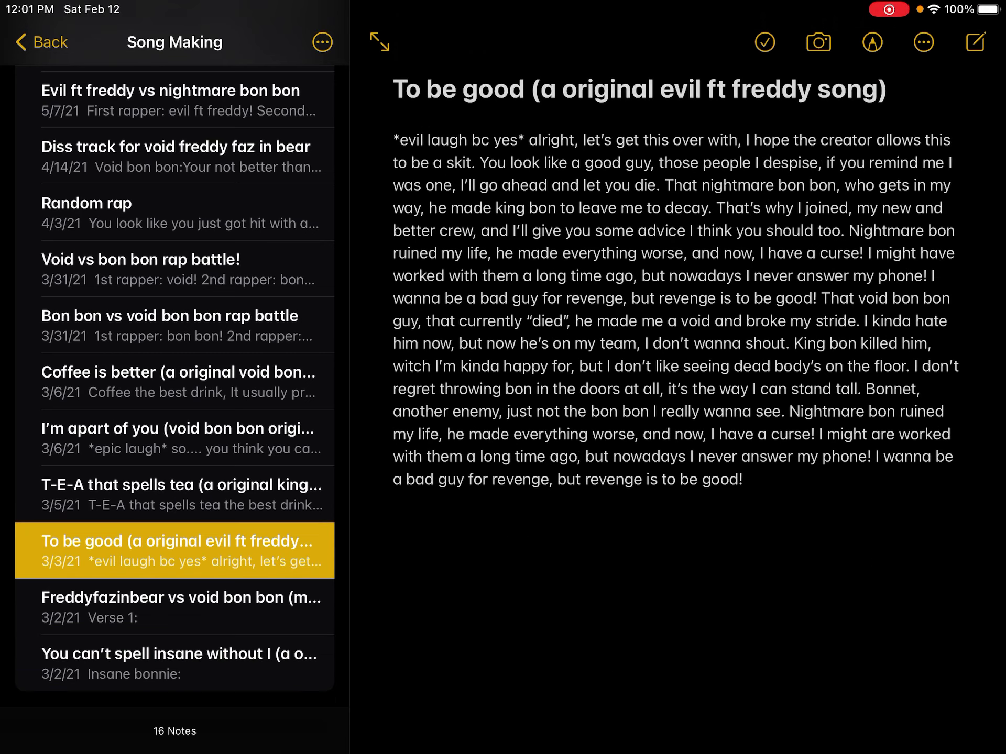
key(Up)
key(Up)
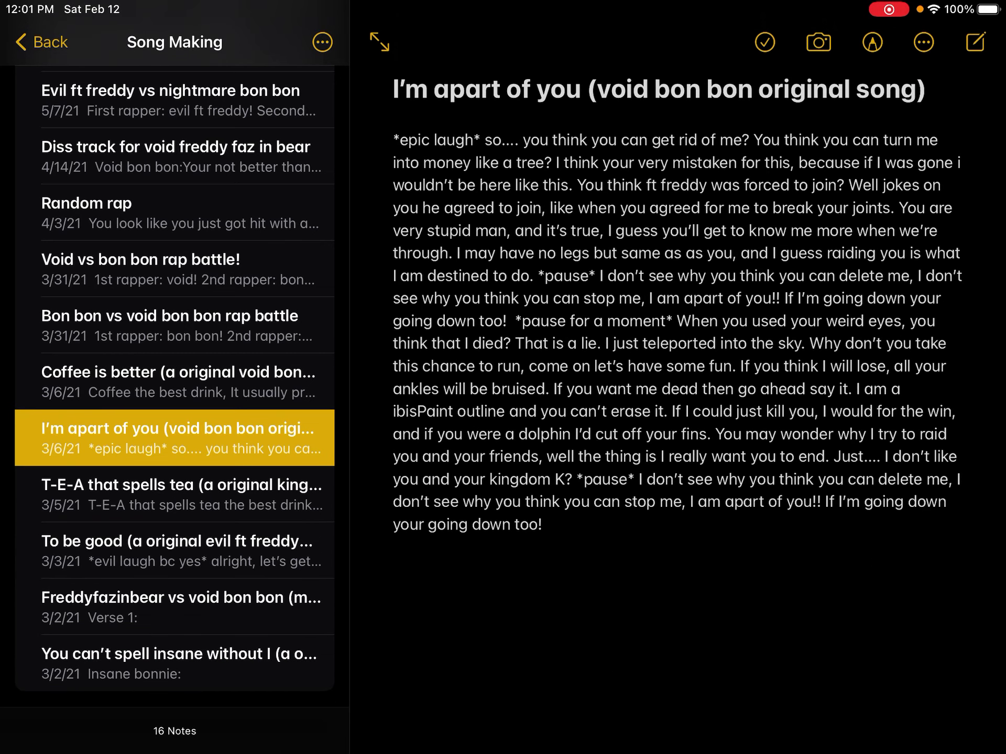
key(Down)
key(Down)
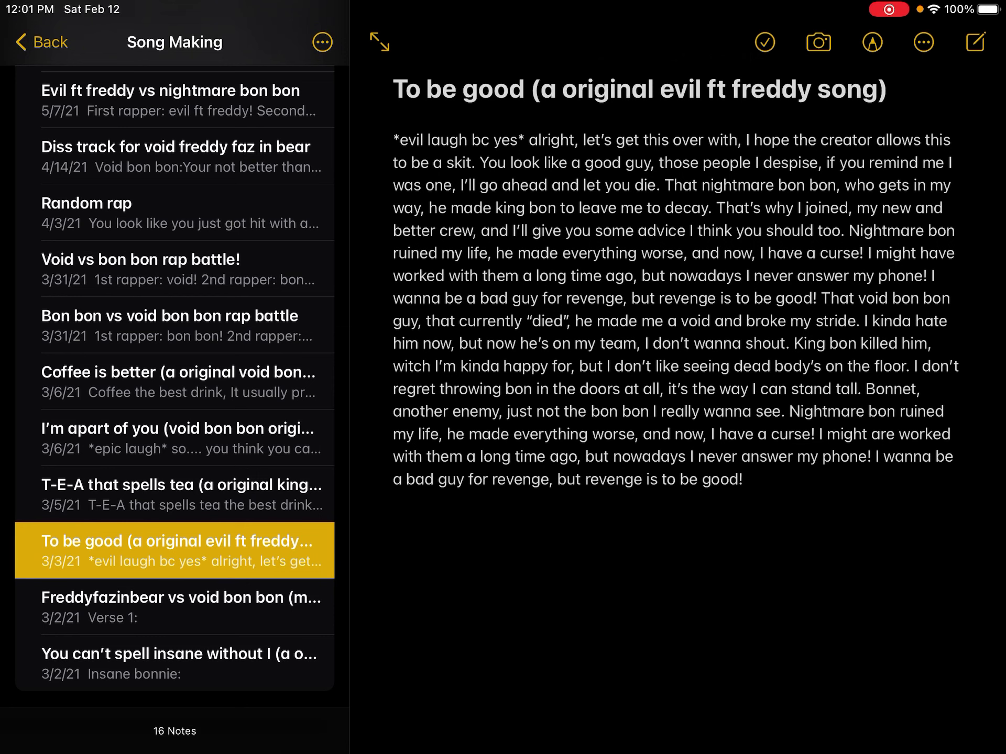
scroll(676, 315, down, 1)
scroll(676, 315, up, 3)
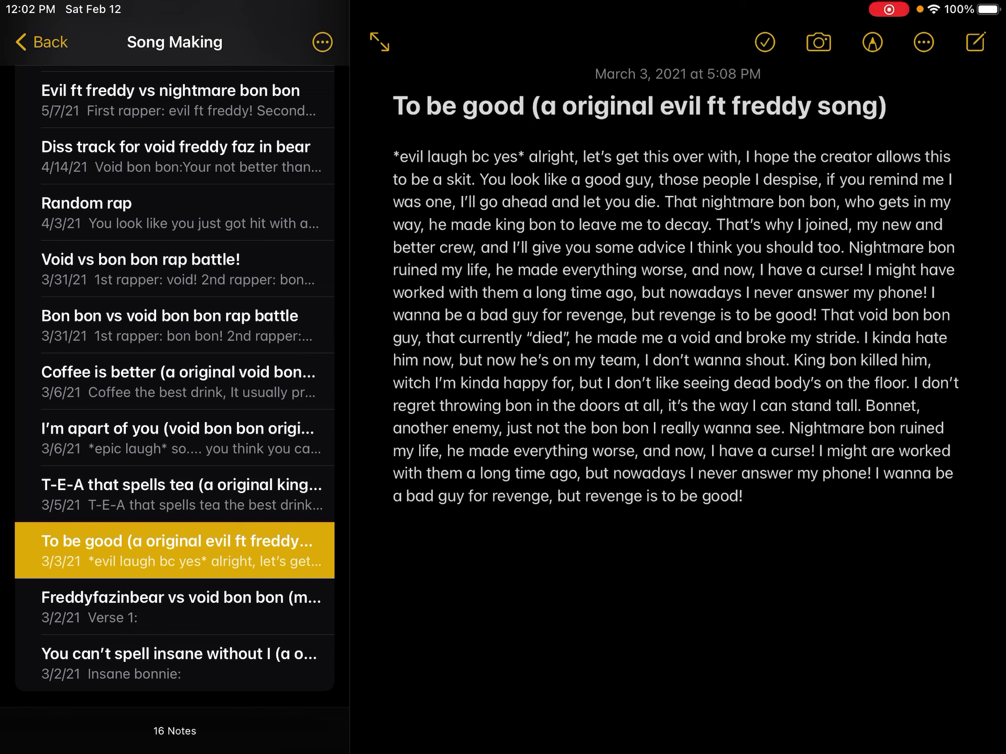
click(929, 271)
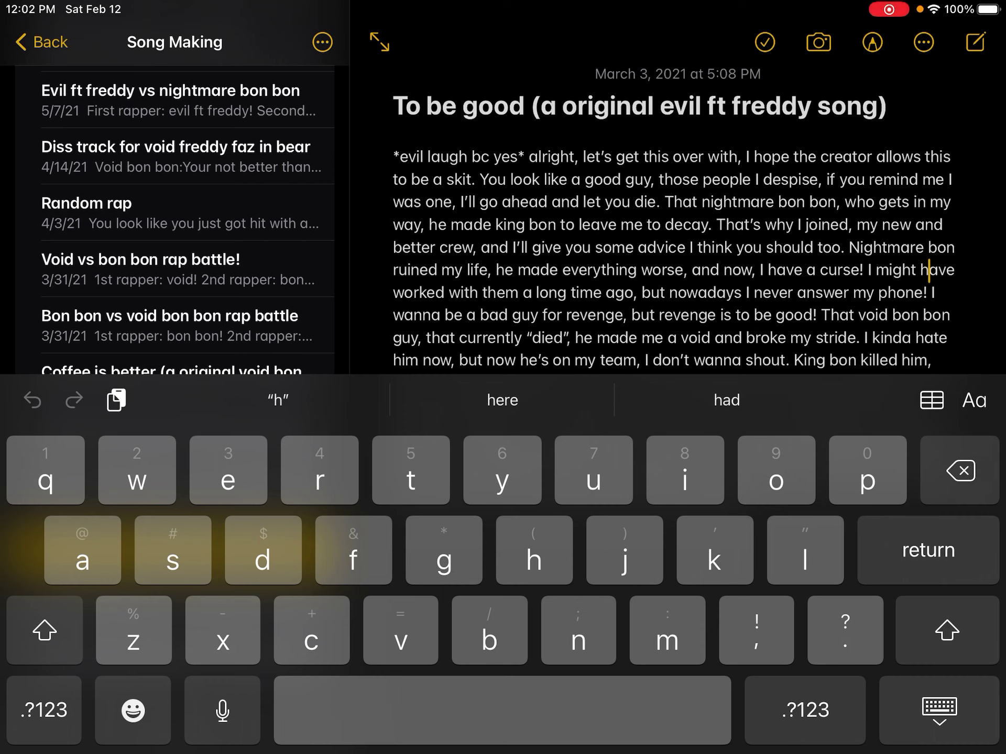
click(939, 709)
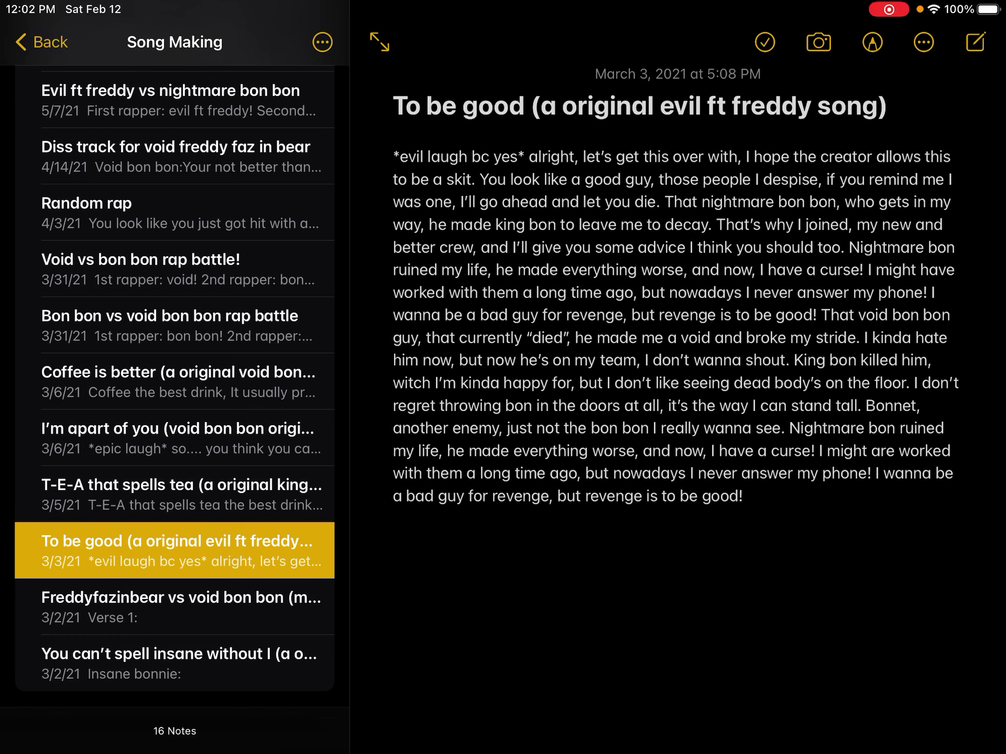
scroll(698, 377, down, 1)
scroll(698, 377, up, 1)
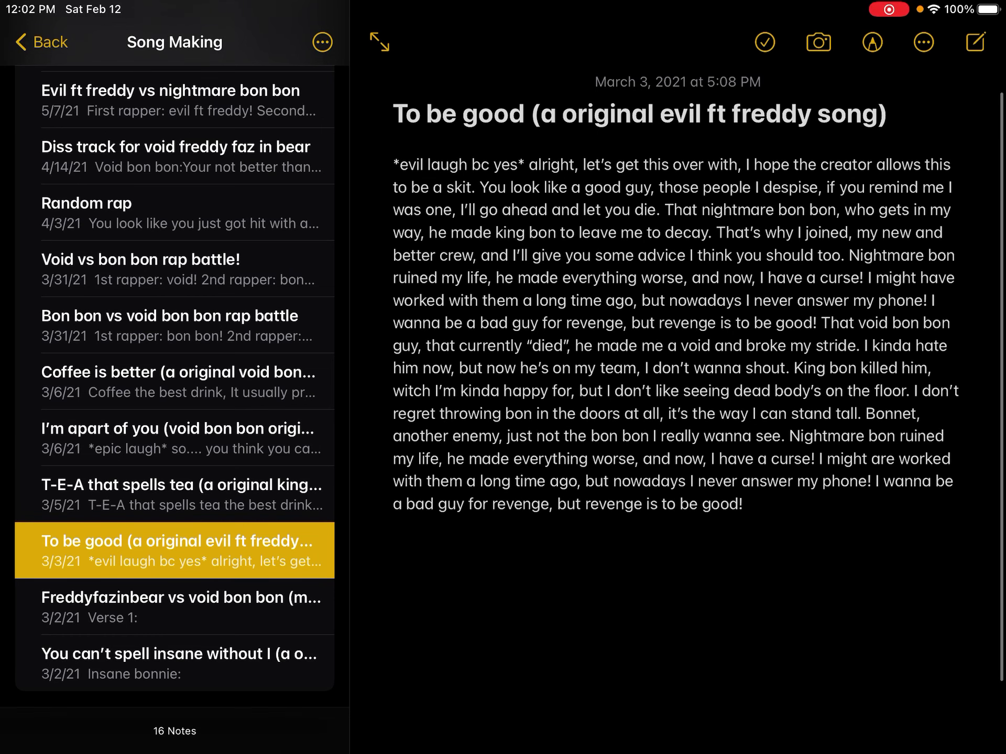
scroll(698, 378, down, 1)
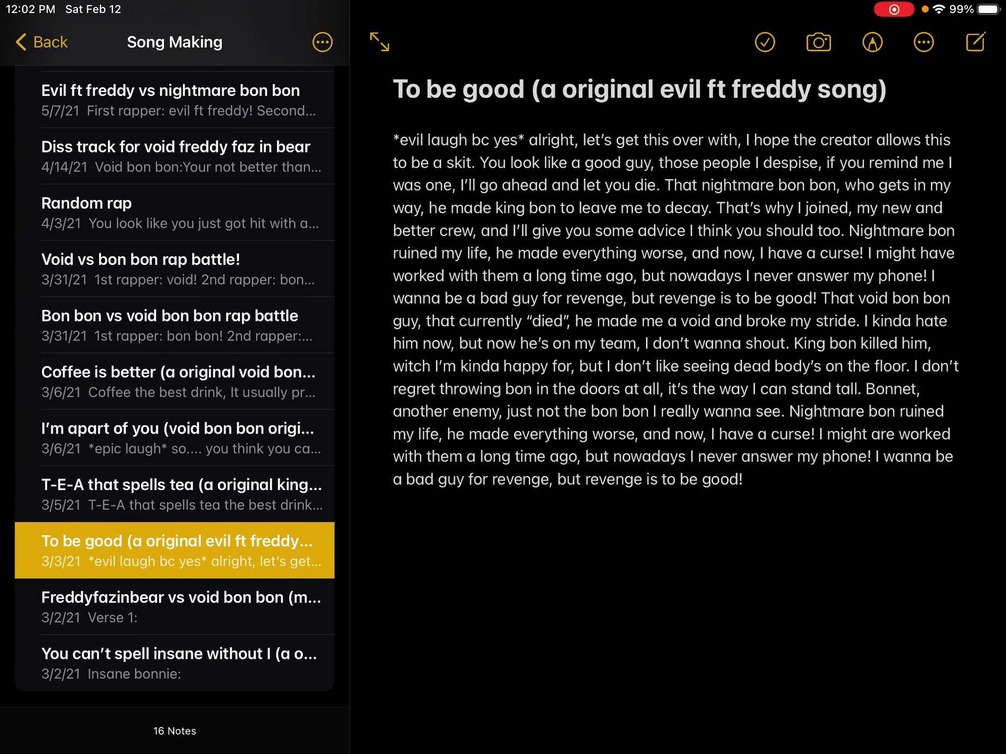
scroll(699, 377, up, 1)
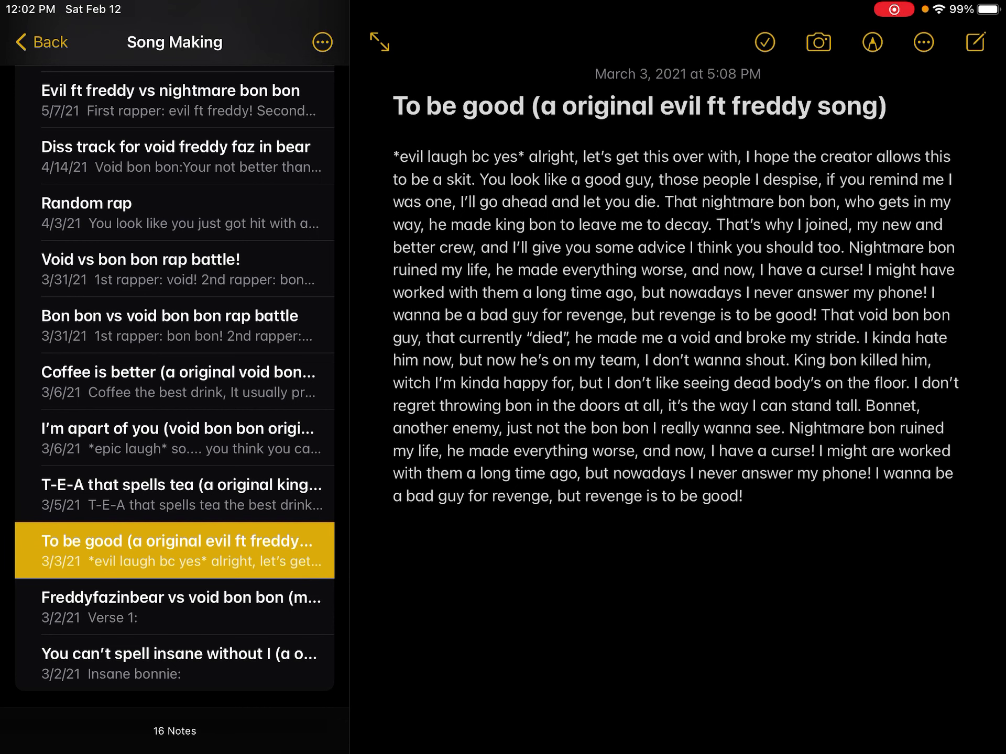
- Move up the list to 'T-E-A that spells tea' and read it to 'bonnet recommended it to me.'
key(Up)
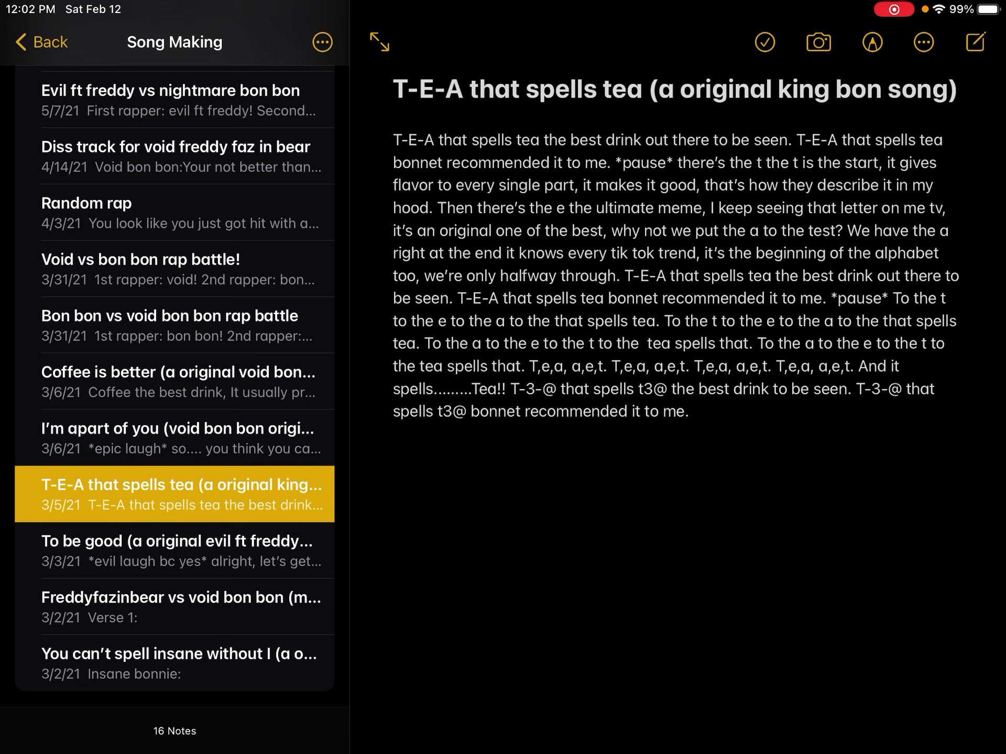
scroll(676, 275, down, 1)
scroll(676, 275, down, 3)
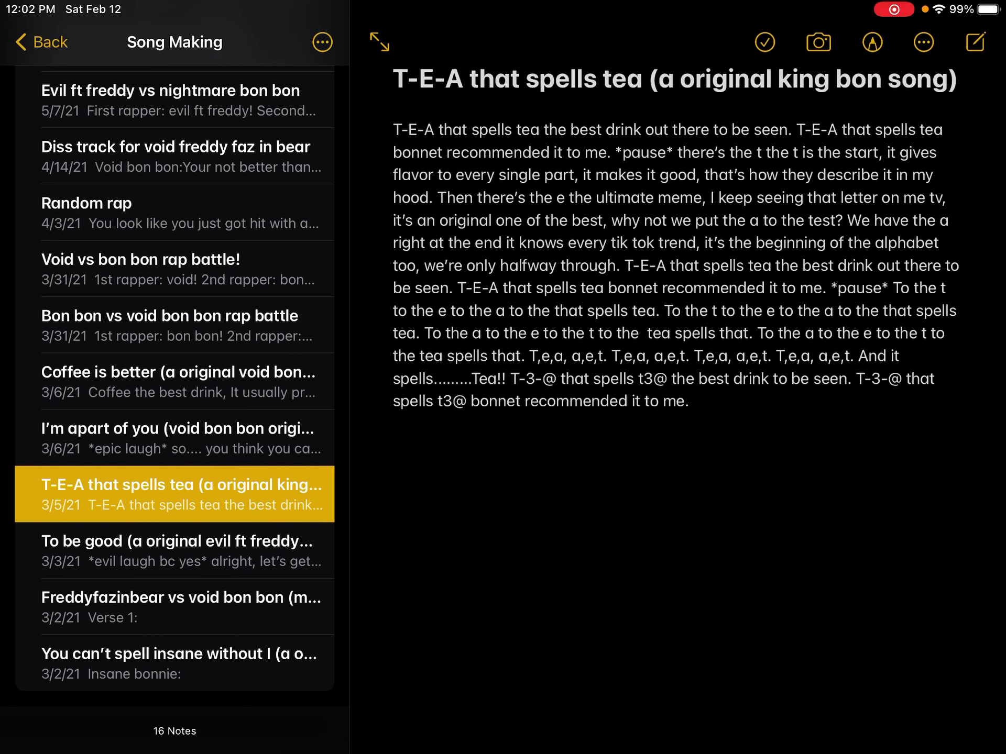
scroll(676, 275, up, 1)
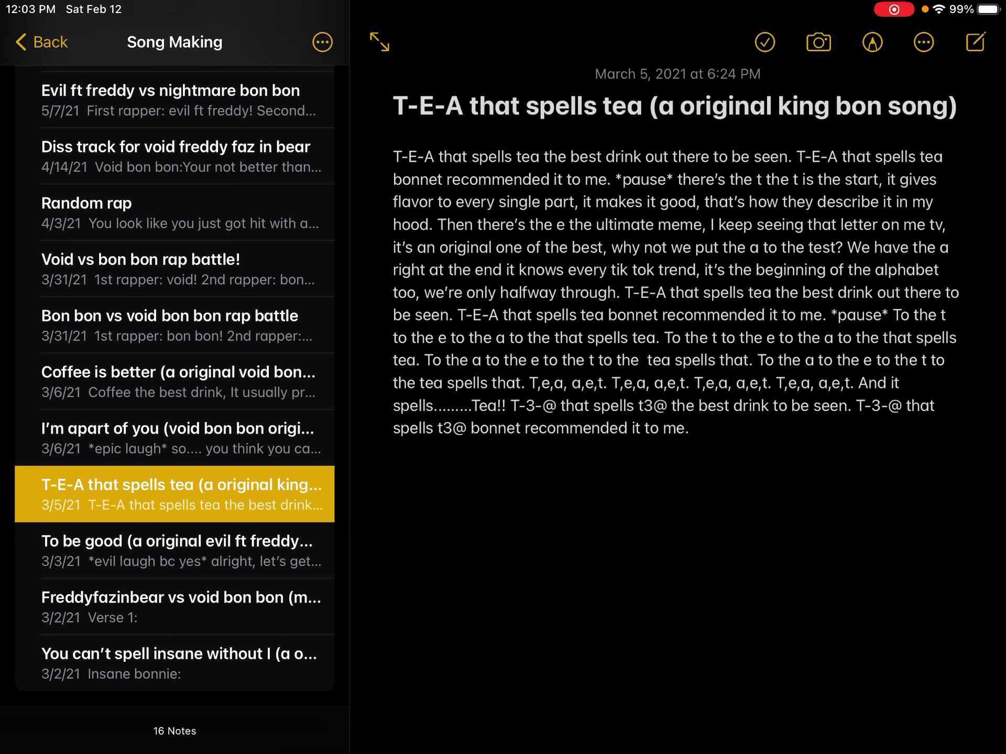
- Open 'Freddyfazinbear vs void bon bon (my parts only)' to view its three verses
click(181, 607)
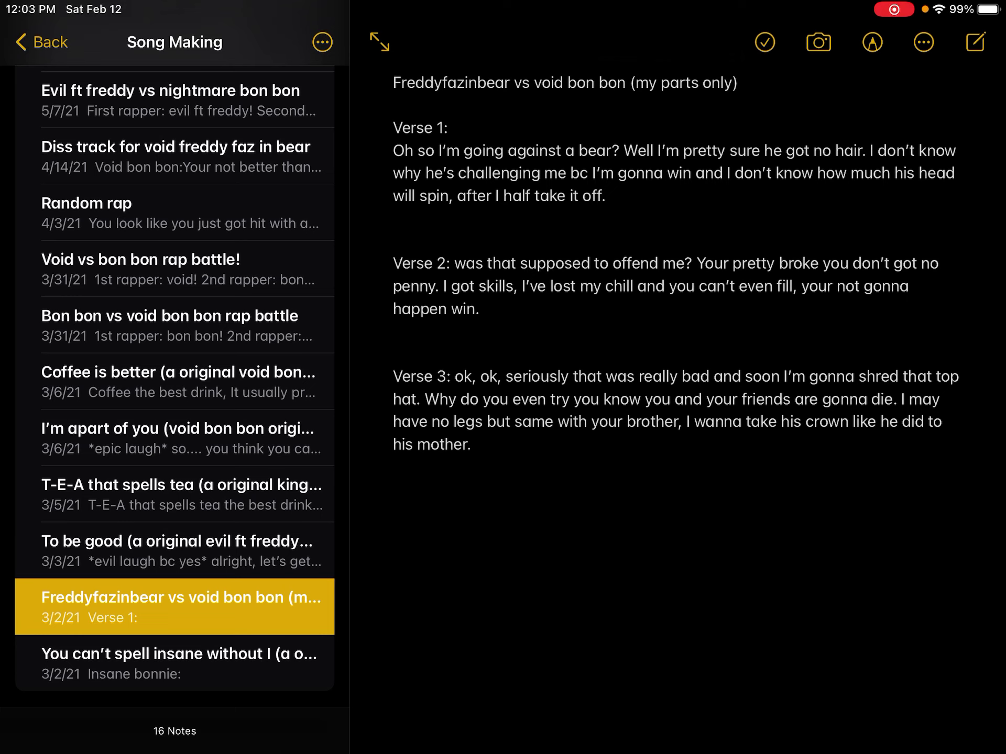
scroll(677, 314, down, 2)
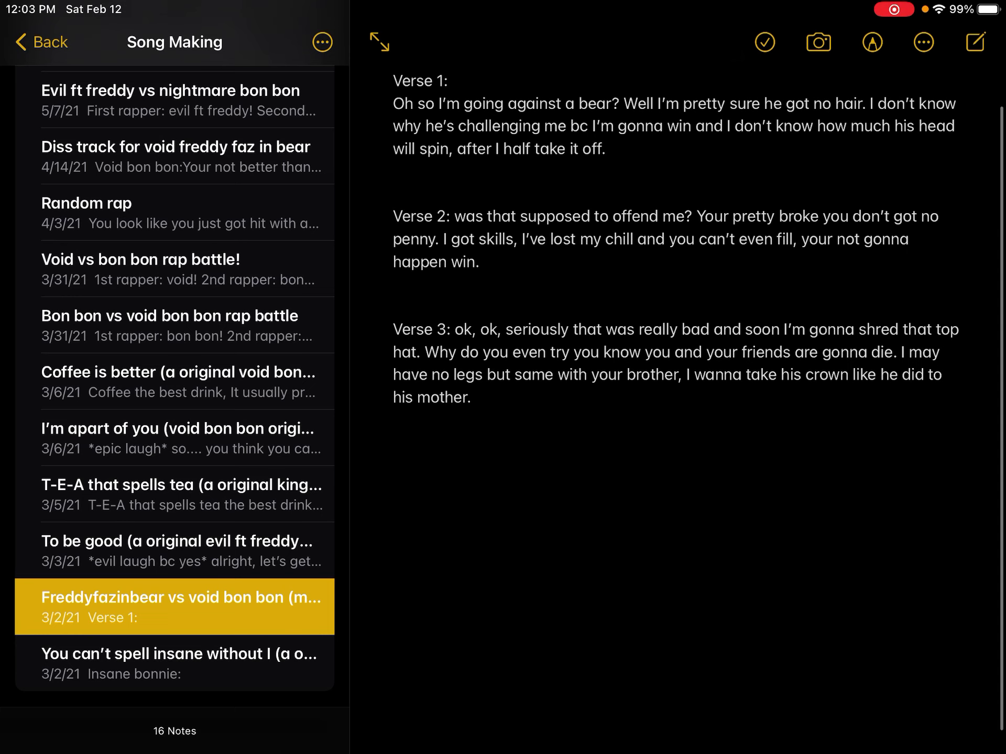
scroll(676, 315, up, 2)
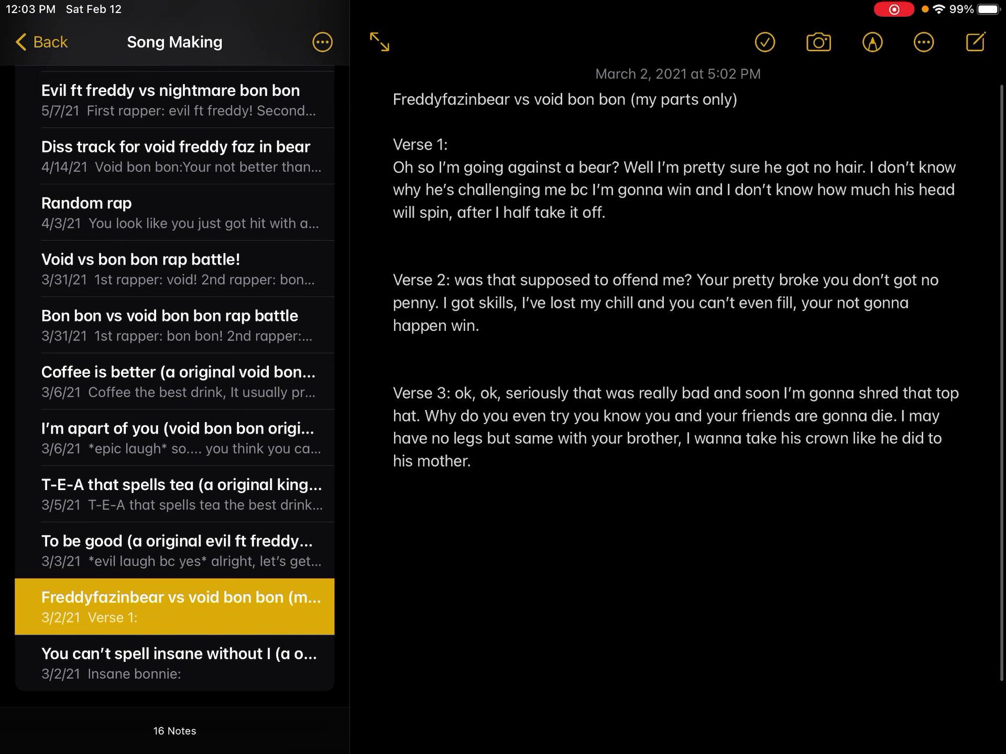
scroll(676, 315, down, 1)
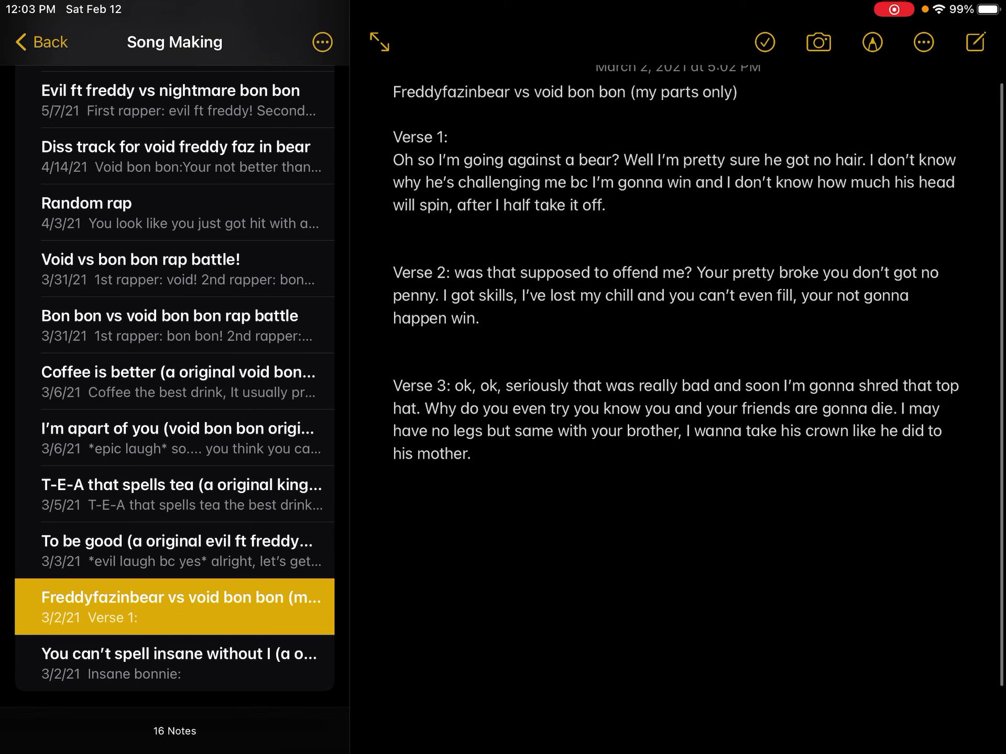
scroll(675, 315, down, 1)
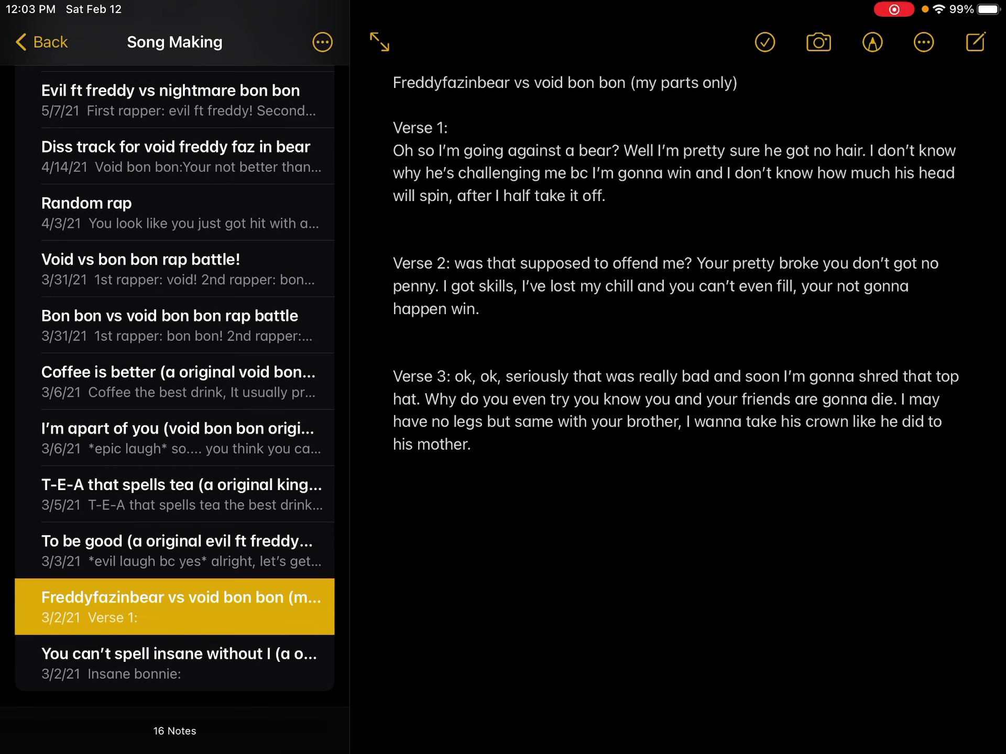
scroll(675, 315, up, 1)
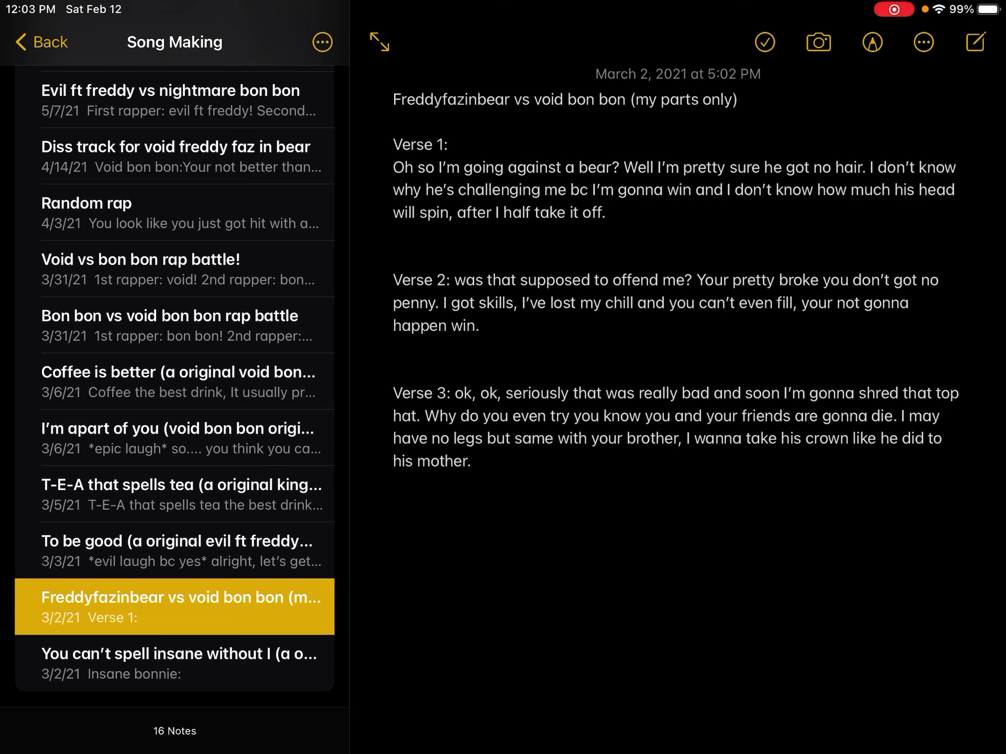
scroll(175, 394, down, 2)
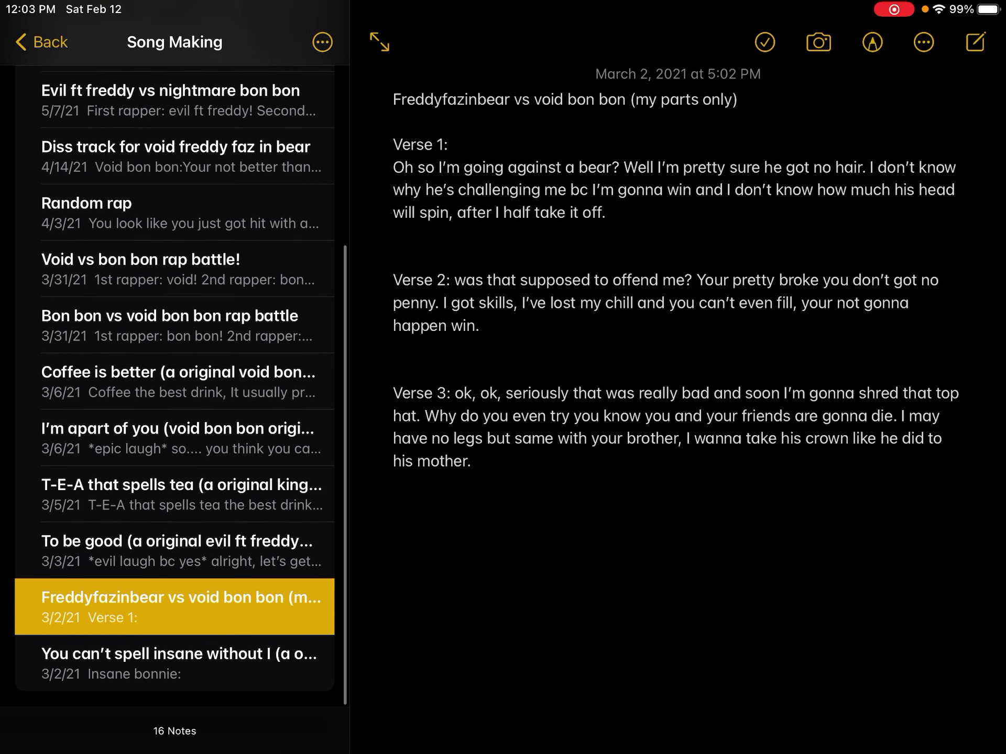
- Open 'Coffee is better' and read it to 'coffee is better!!', tapping in and out of editing
click(175, 381)
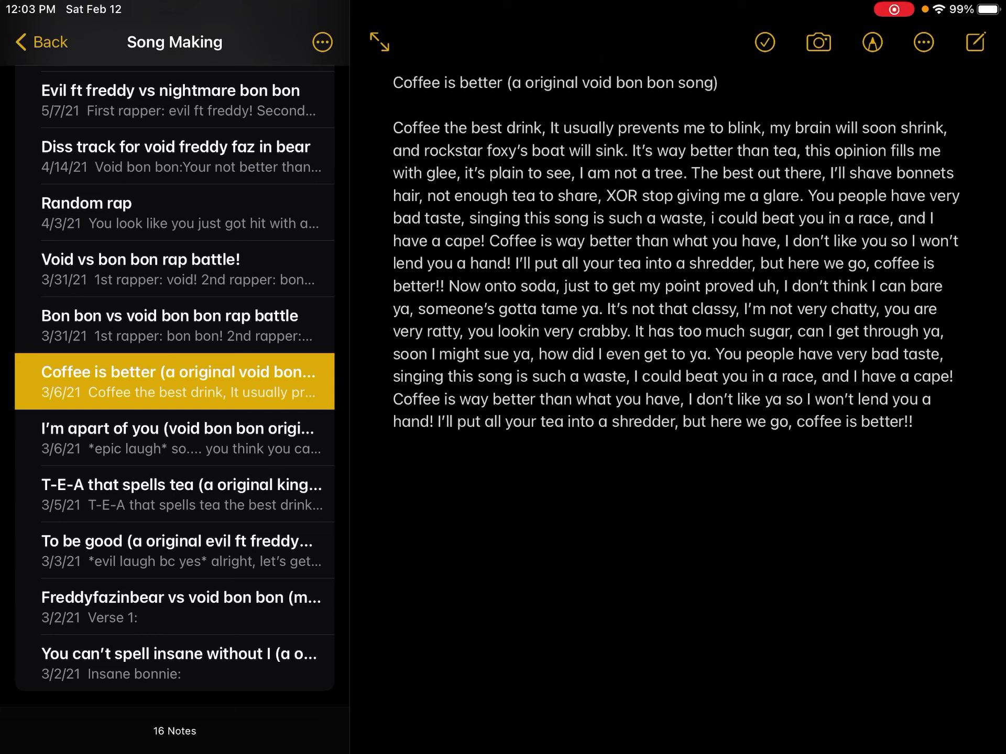
click(657, 333)
click(940, 354)
click(948, 331)
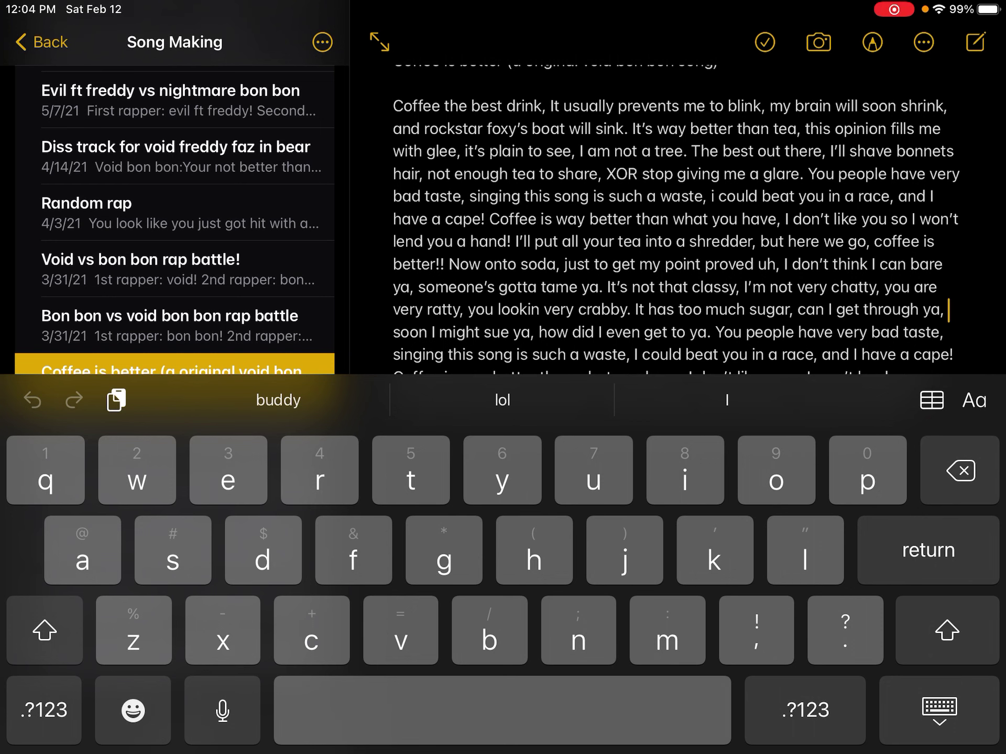
click(939, 710)
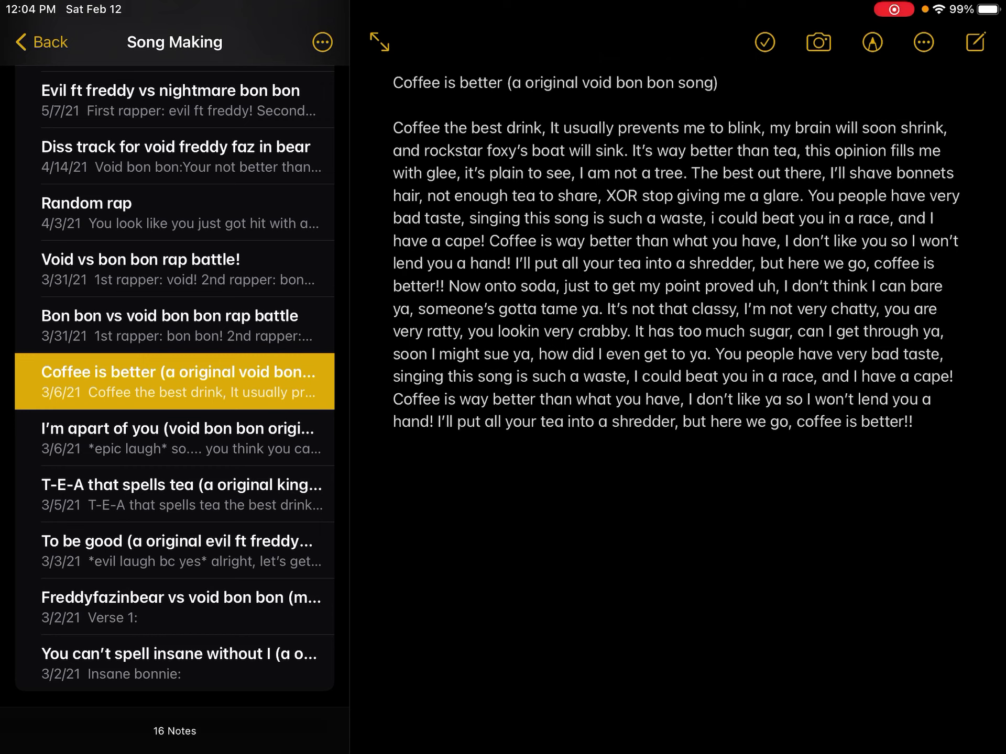
scroll(676, 252, down, 2)
scroll(676, 251, up, 3)
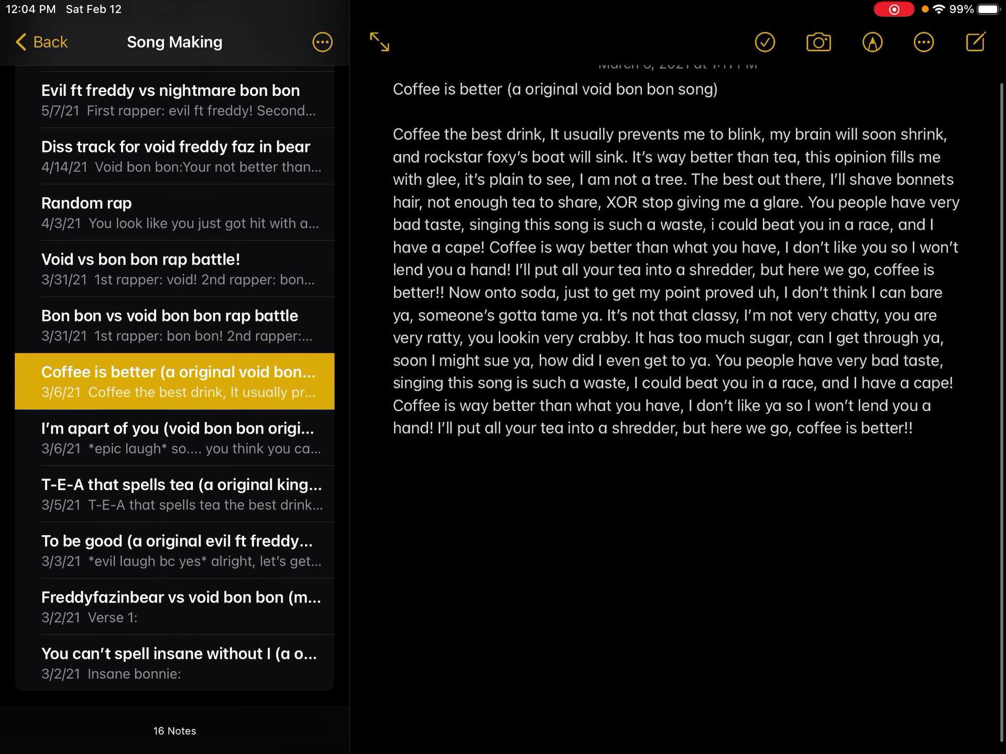
click(676, 550)
scroll(676, 251, up, 2)
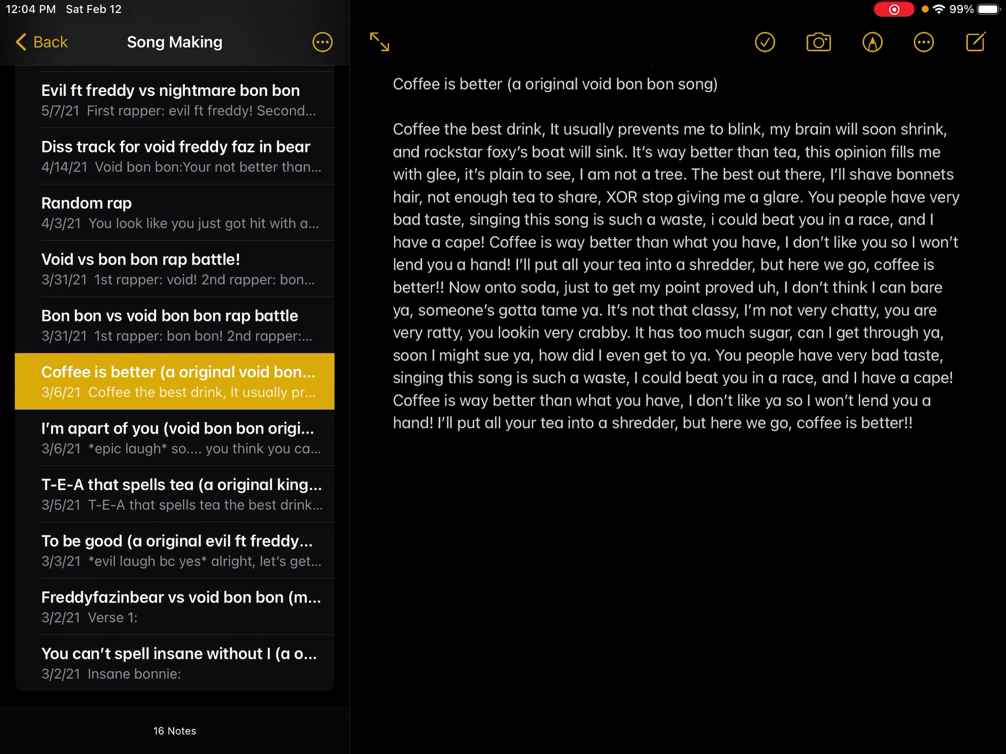
- Open the 'Bon bon vs void bon bon rap battle' note and tap into its opening lyrics
click(169, 325)
scroll(676, 393, down, 10)
scroll(675, 393, up, 4)
scroll(675, 393, up, 1)
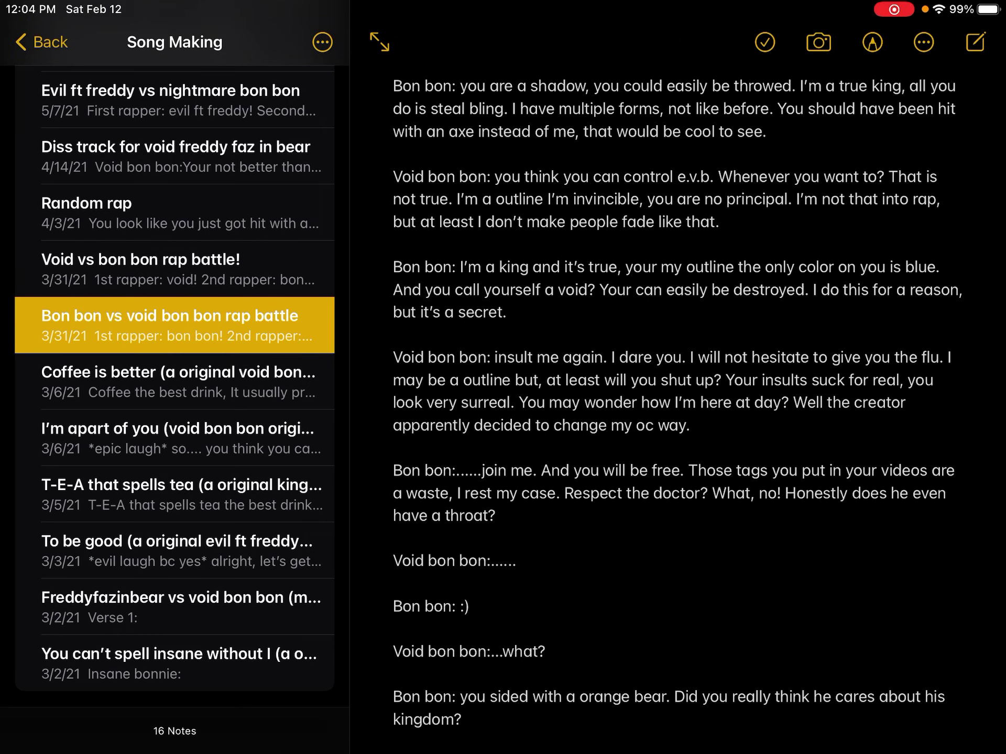
click(550, 358)
click(393, 335)
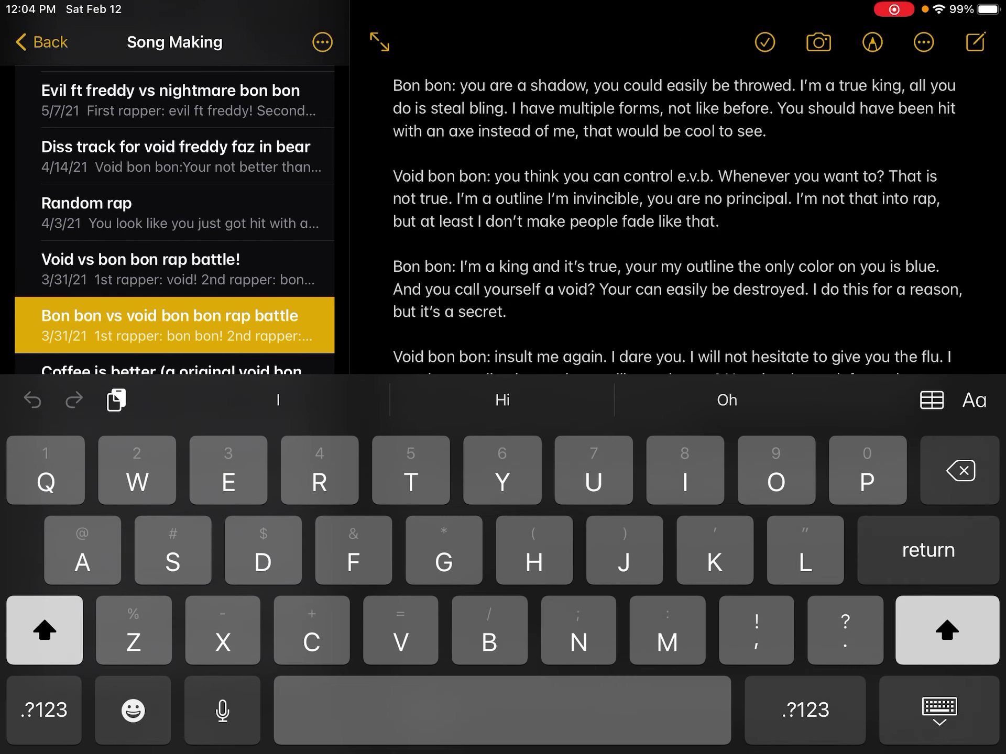
click(939, 710)
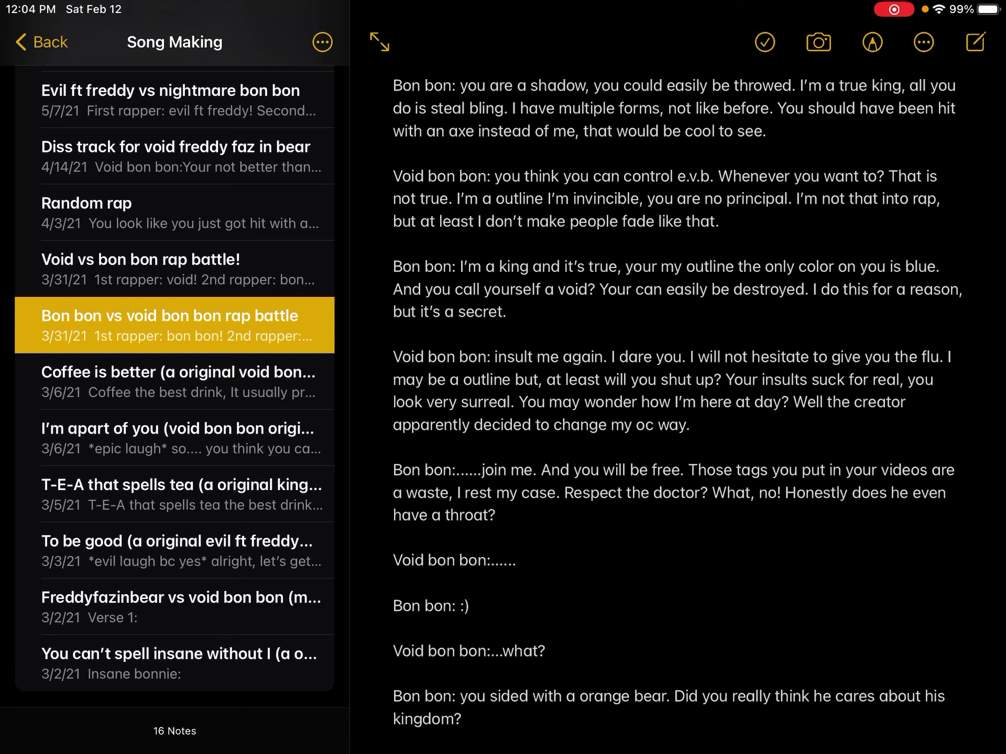
scroll(676, 393, down, 2)
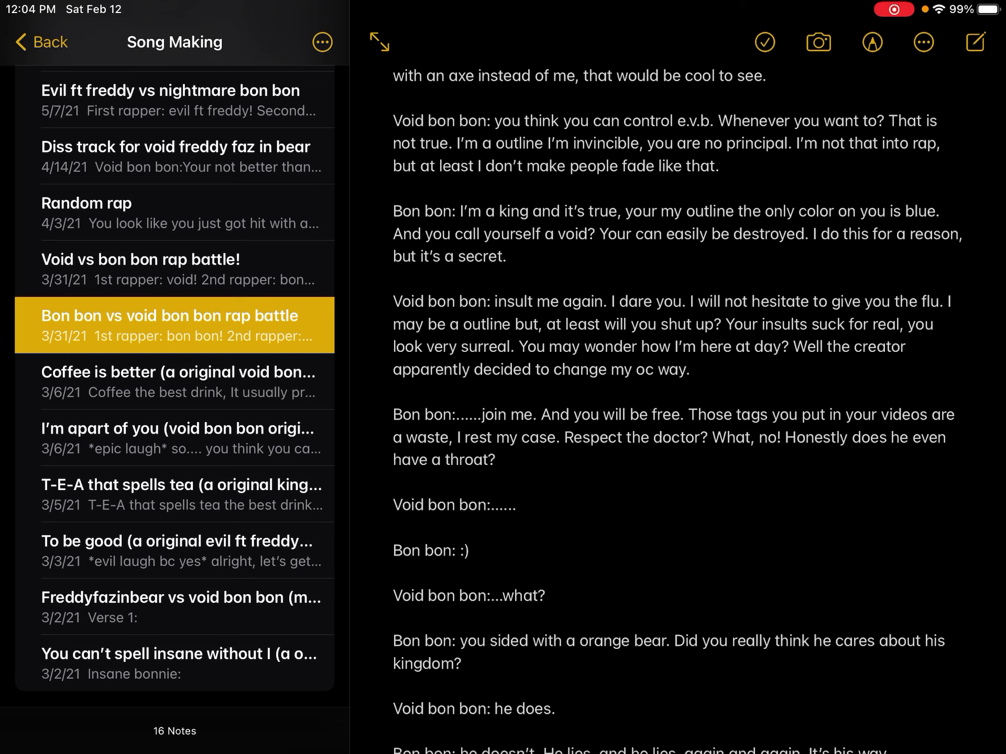
scroll(677, 409, down, 2)
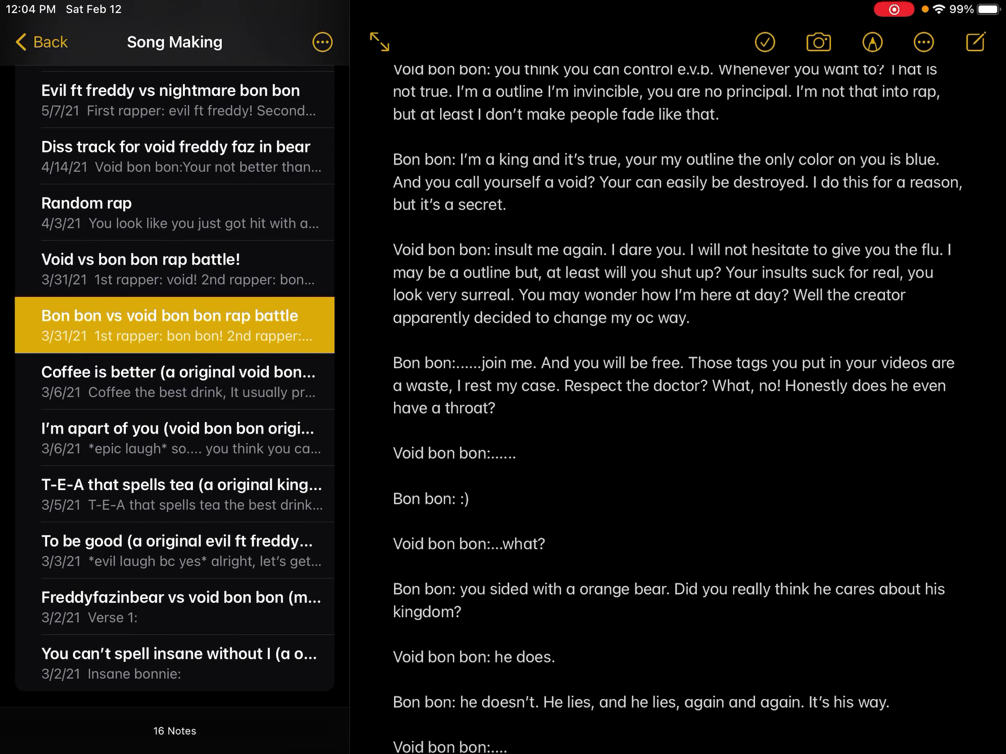
- Read the rest of the rap battle to its closing ':)' banner, leaving editing each time
click(516, 452)
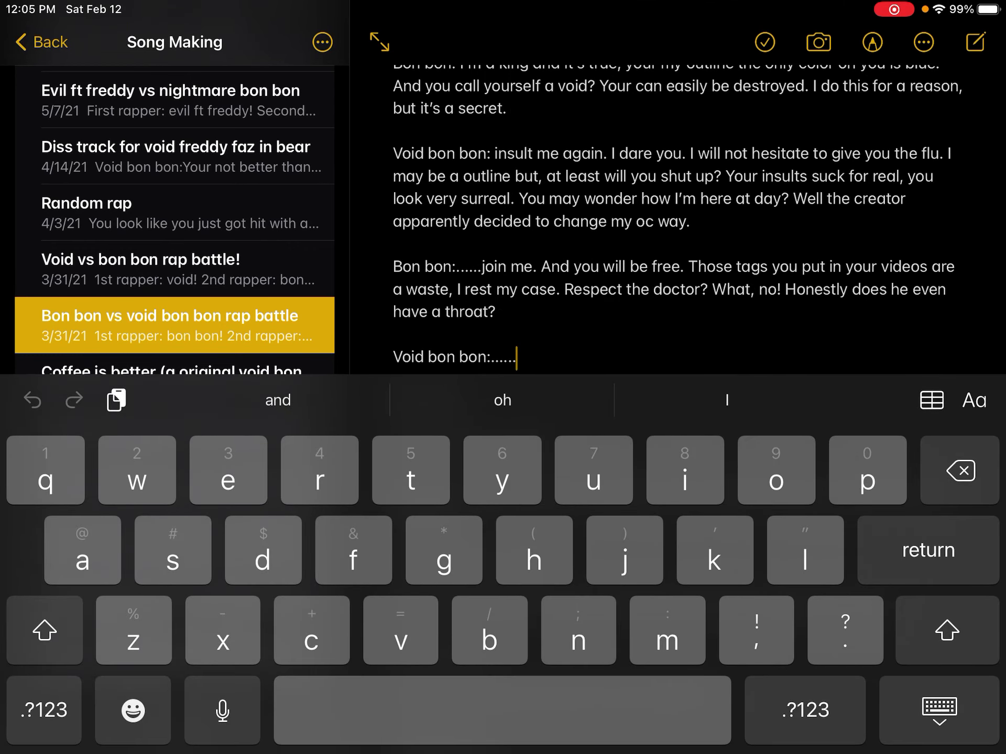
click(517, 357)
click(939, 709)
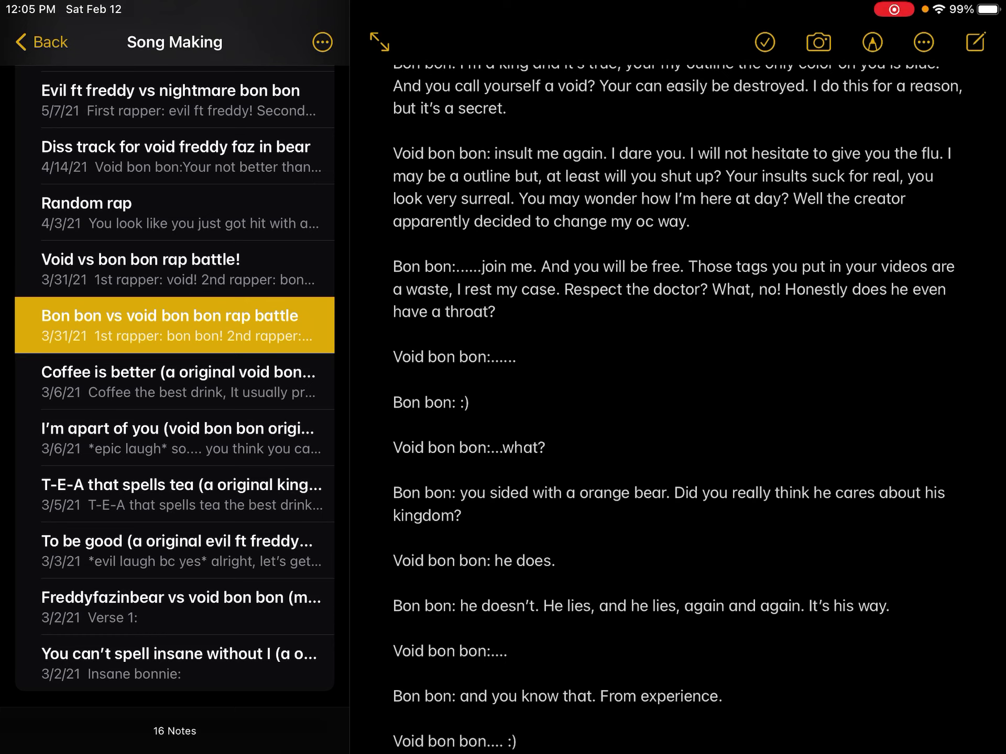
click(408, 380)
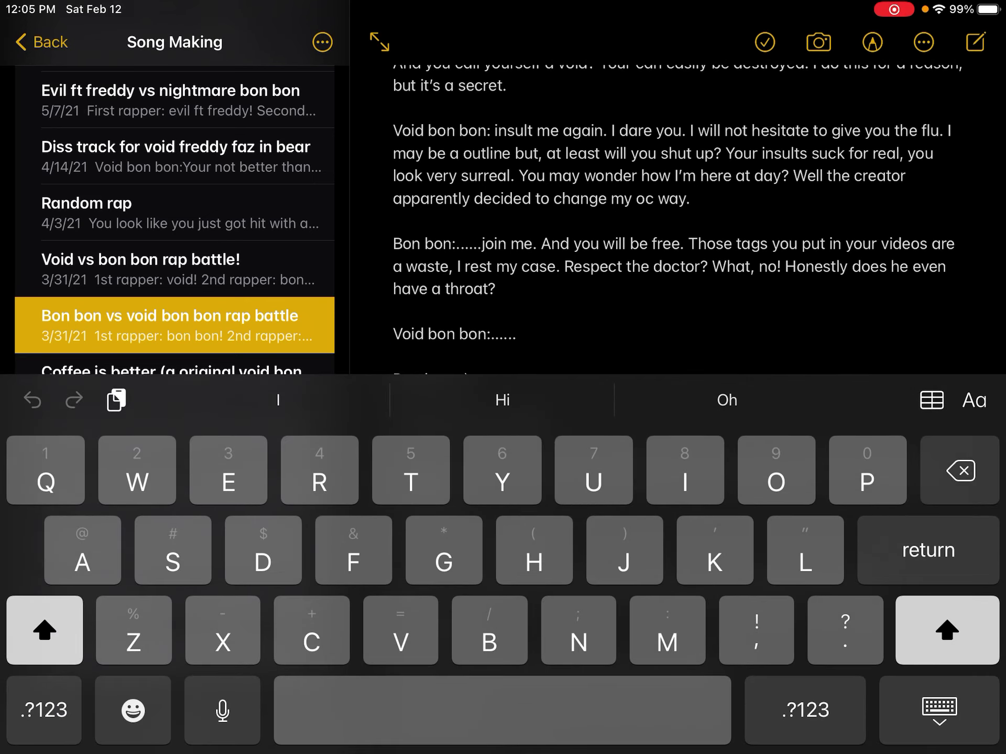
click(955, 713)
scroll(676, 393, down, 2)
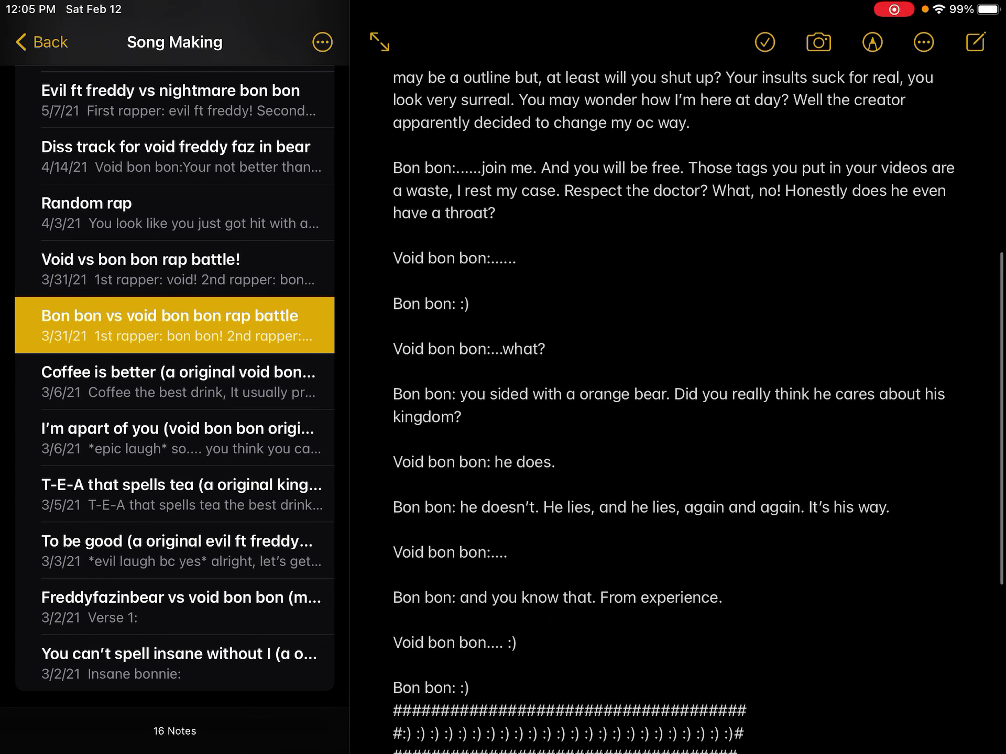
scroll(676, 393, down, 1)
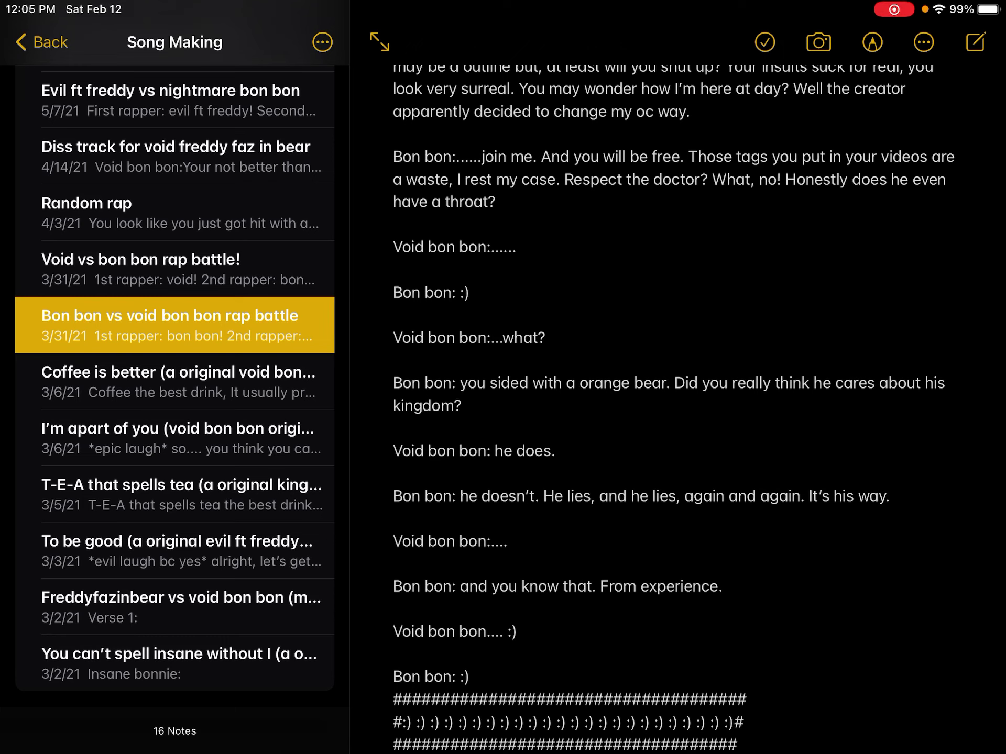
scroll(676, 393, down, 5)
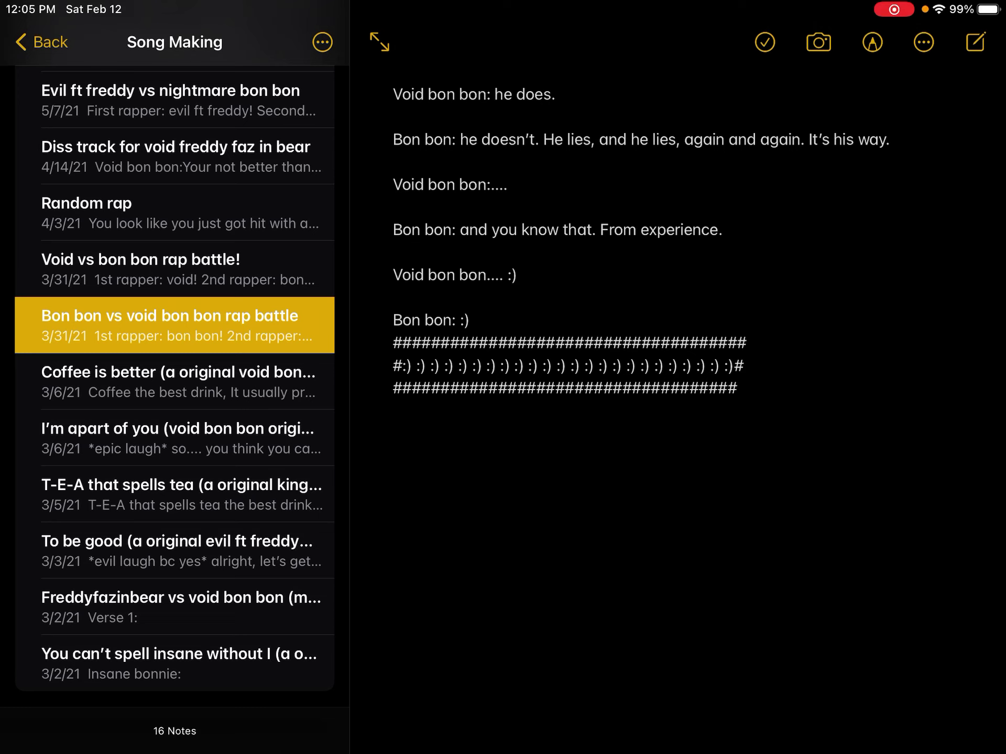
click(393, 230)
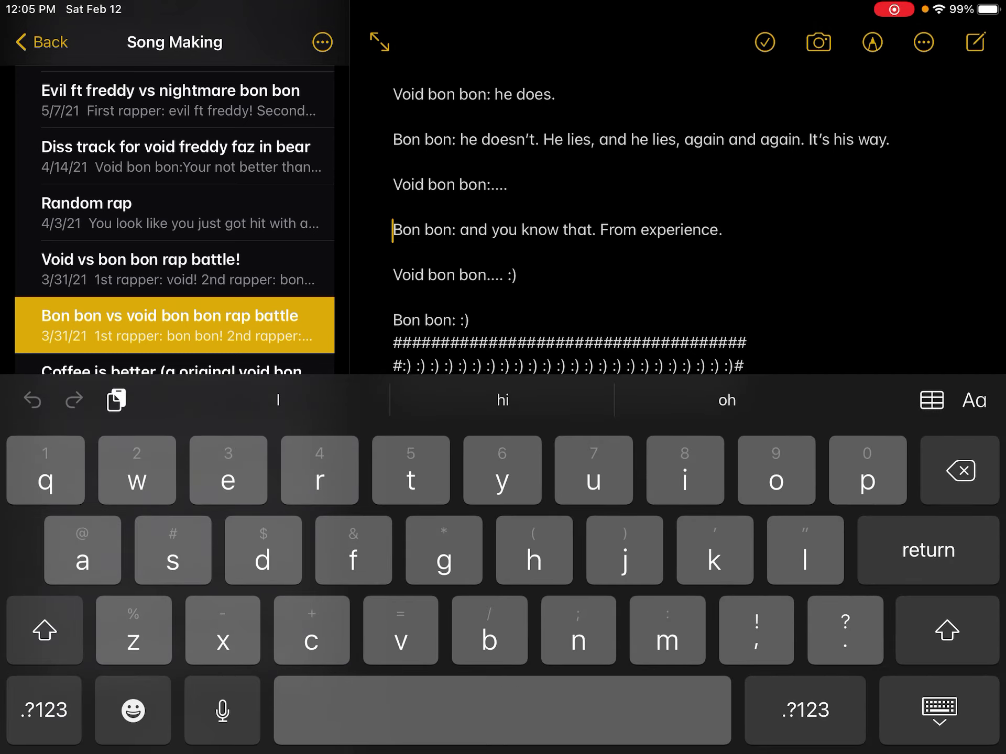
click(921, 709)
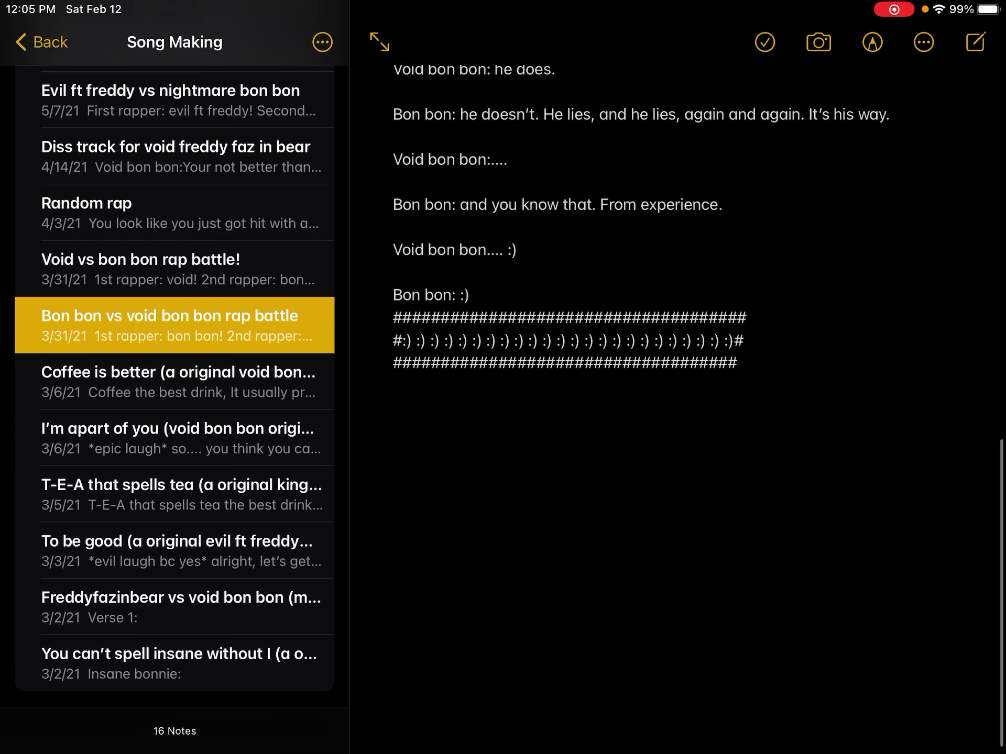
scroll(677, 330, down, 1)
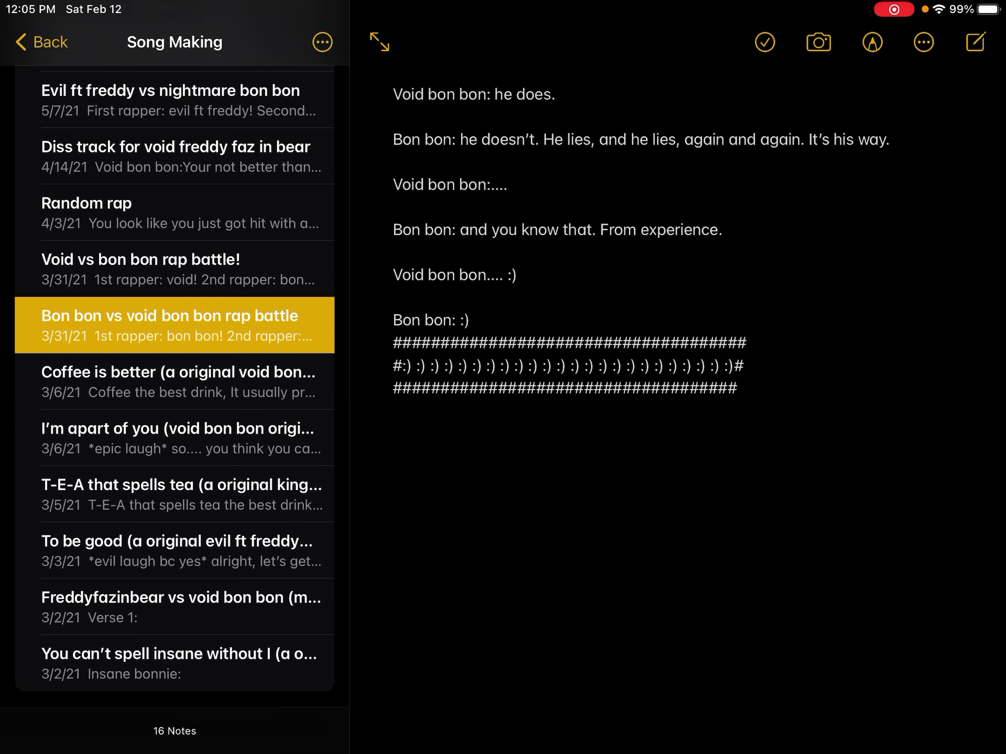
- Open 'Void vs bon bon rap battle!', briefly revisit the Bon bon note, then return
click(174, 269)
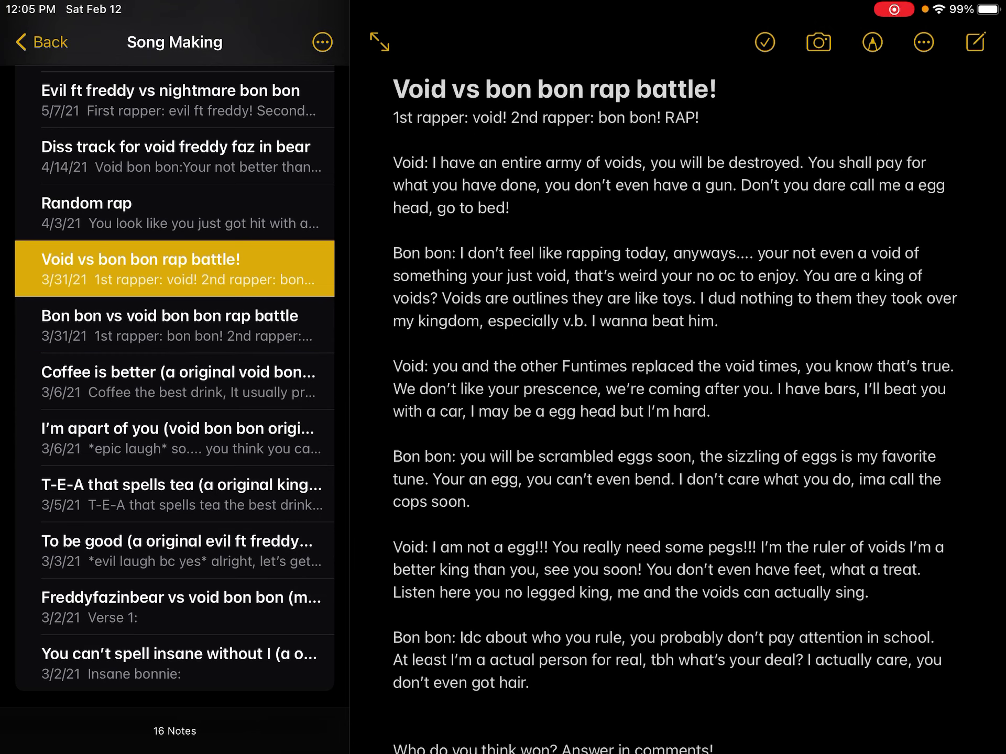
scroll(676, 393, down, 5)
scroll(676, 393, up, 6)
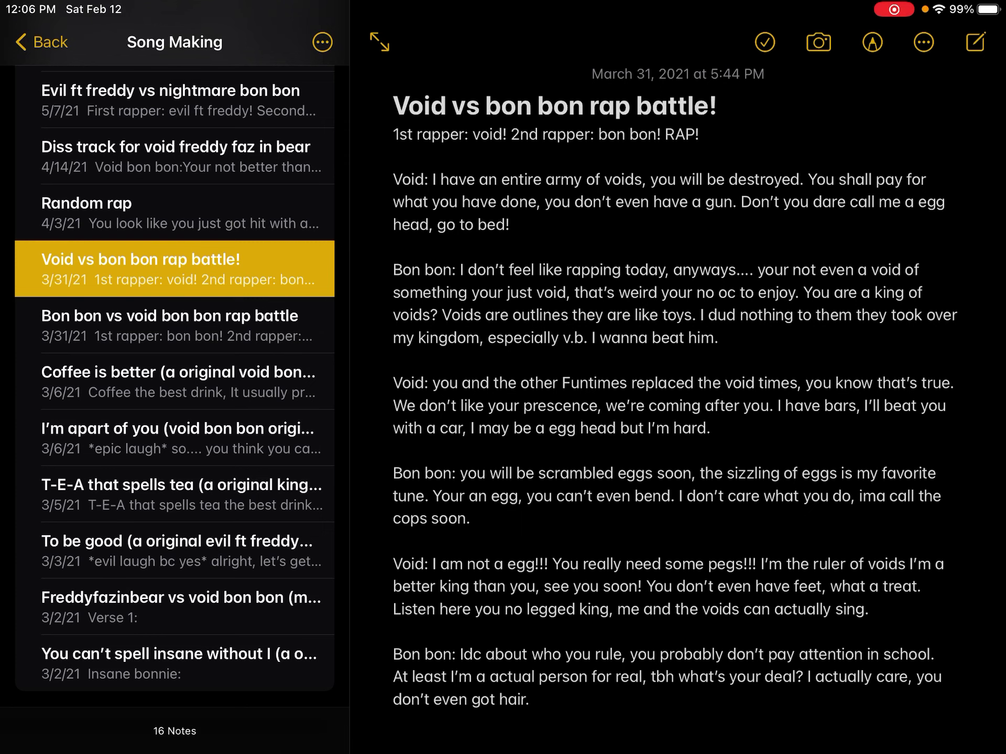
scroll(699, 387, down, 3)
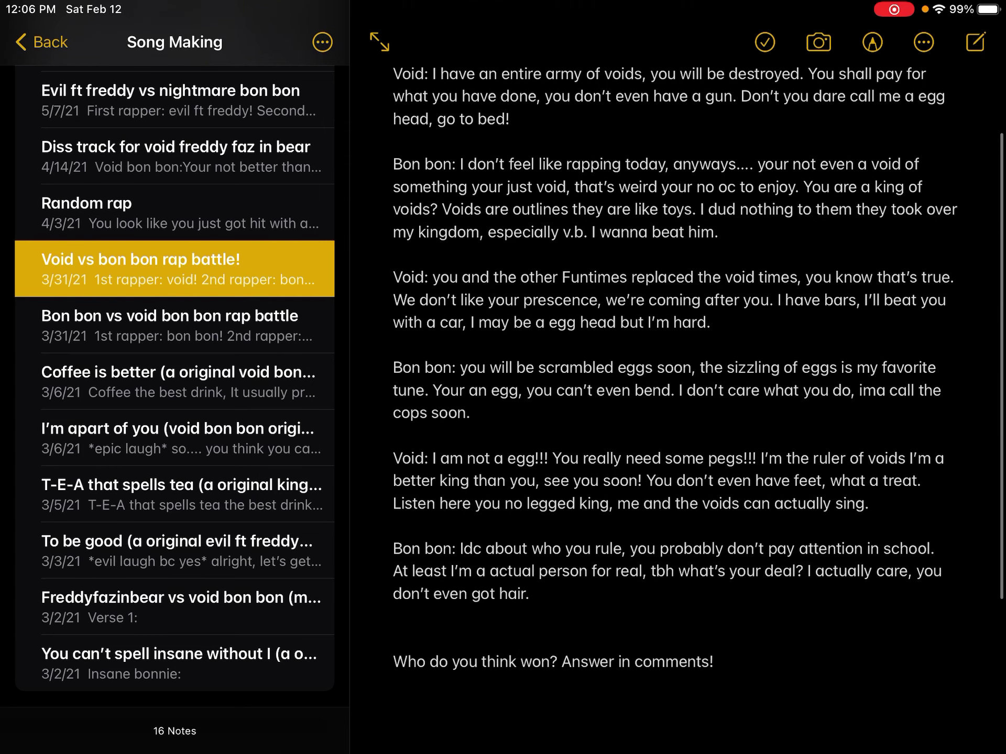
scroll(699, 387, down, 1)
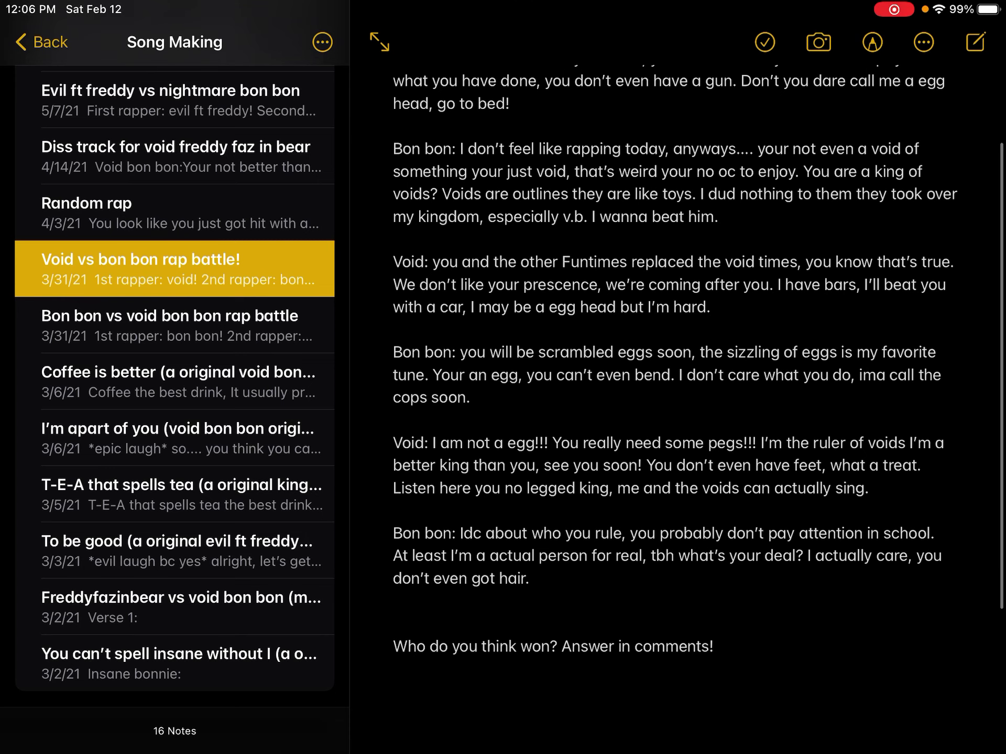
click(175, 325)
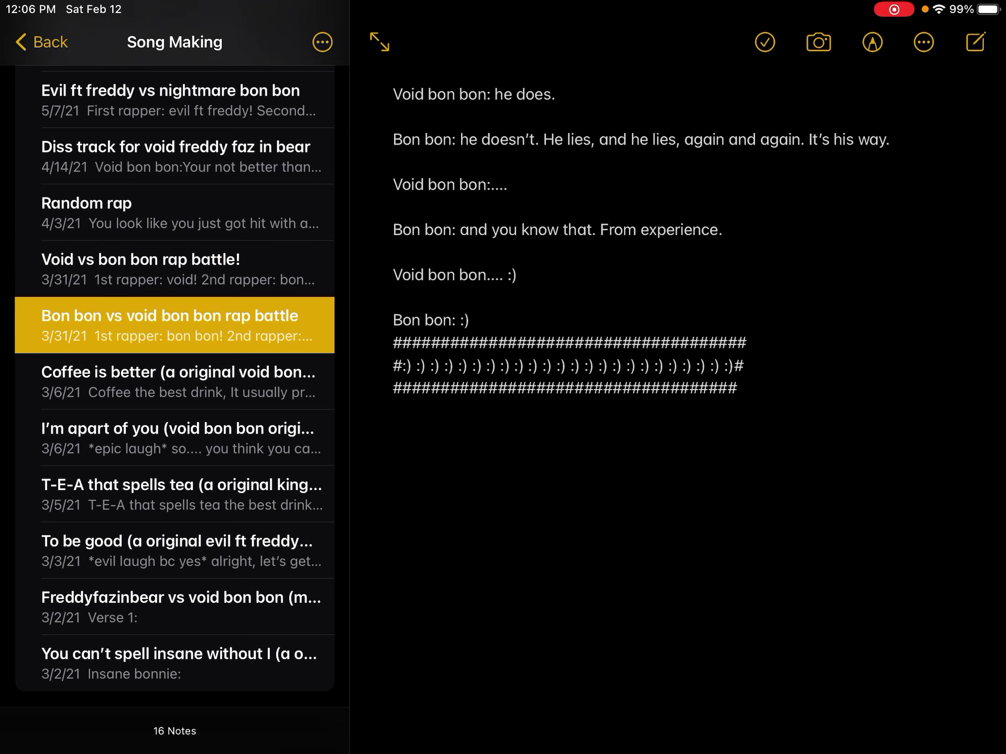
scroll(699, 398, up, 5)
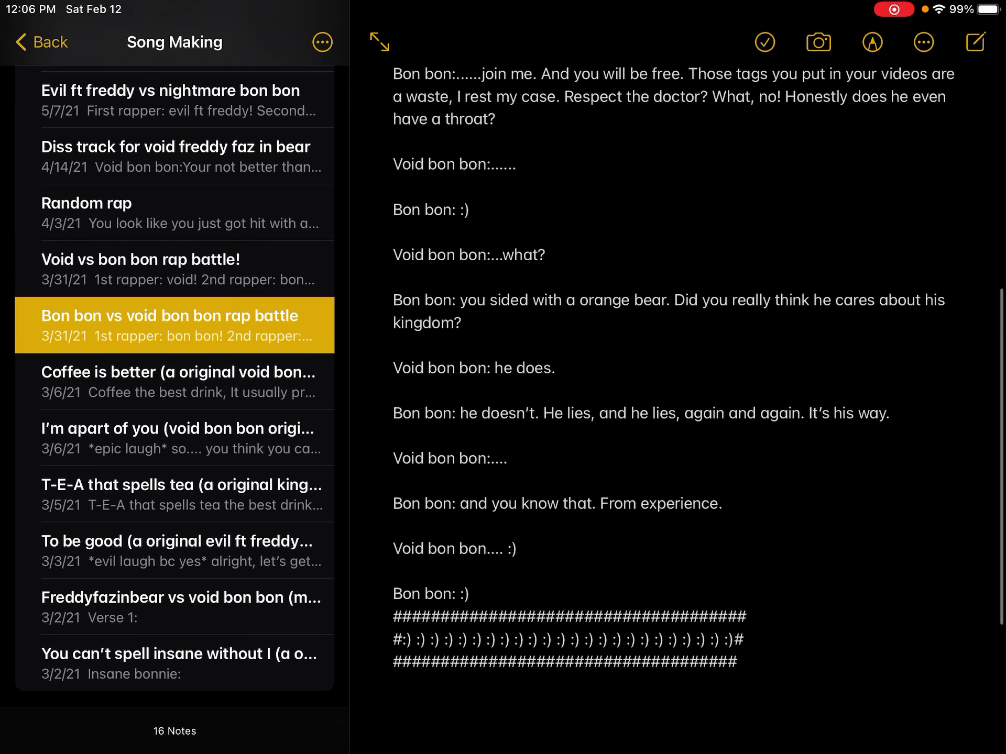
click(174, 213)
click(174, 269)
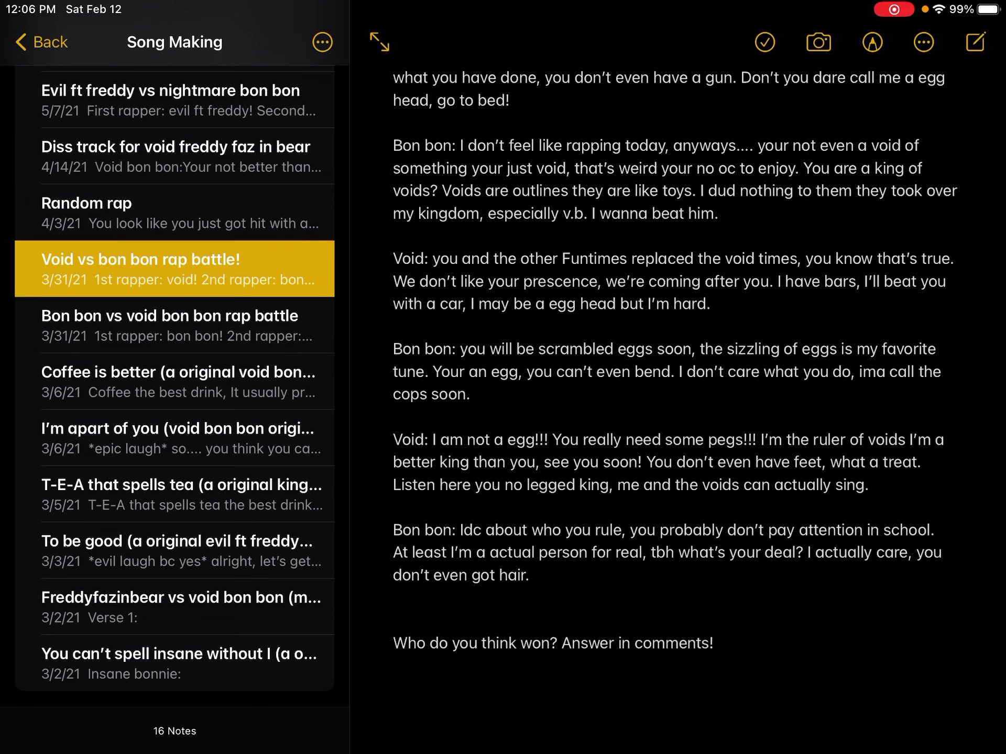
scroll(676, 393, down, 4)
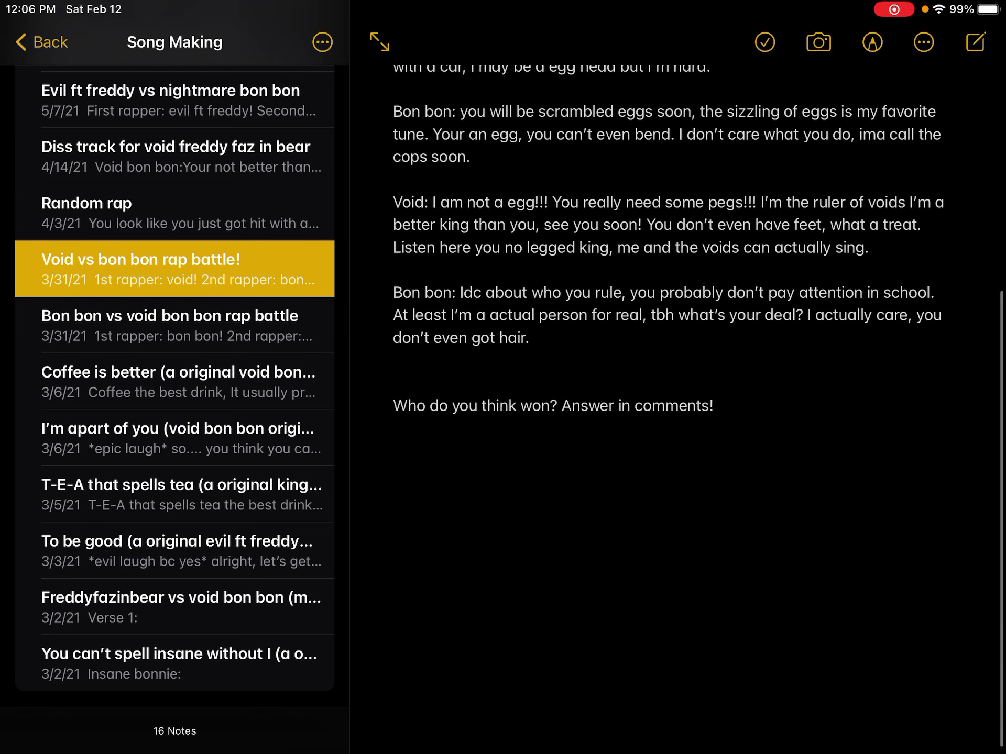
- Select and then deselect the last word of the final verse
double_click(515, 396)
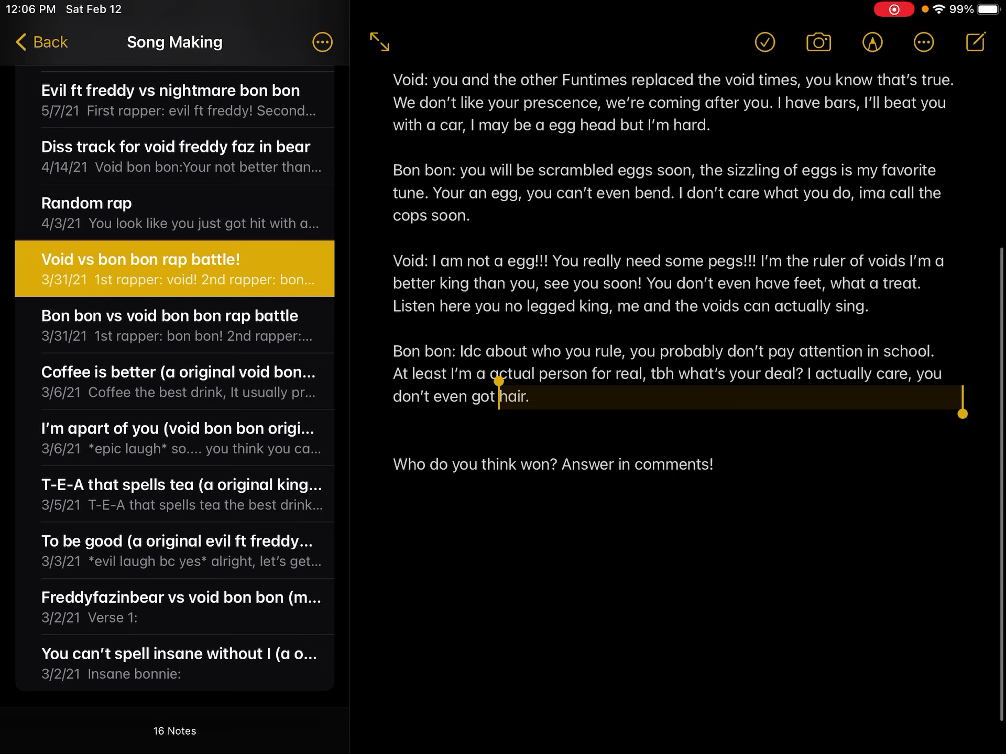
click(514, 398)
click(931, 704)
scroll(677, 393, up, 4)
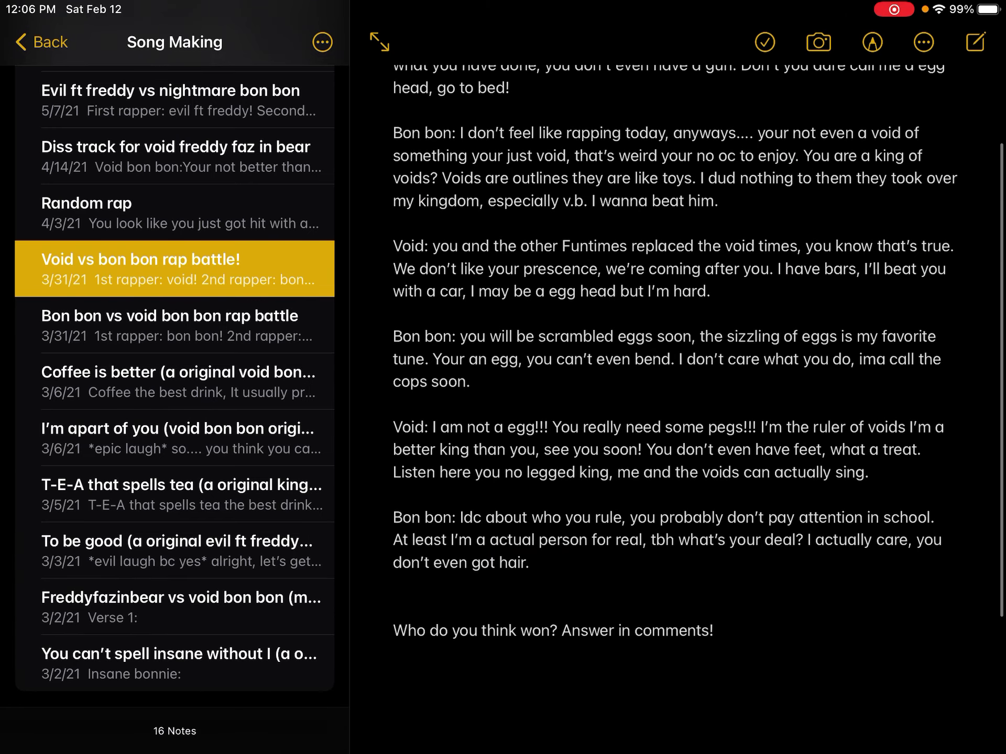
scroll(677, 378, up, 2)
scroll(676, 377, down, 2)
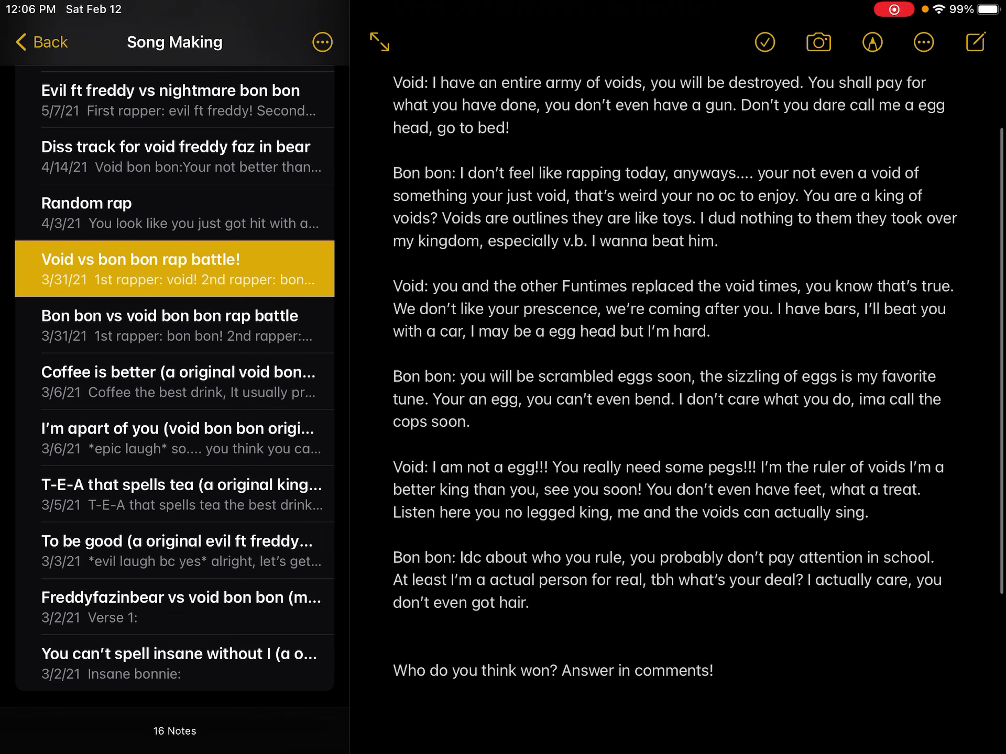
scroll(676, 377, up, 3)
scroll(676, 377, down, 2)
scroll(676, 378, up, 2)
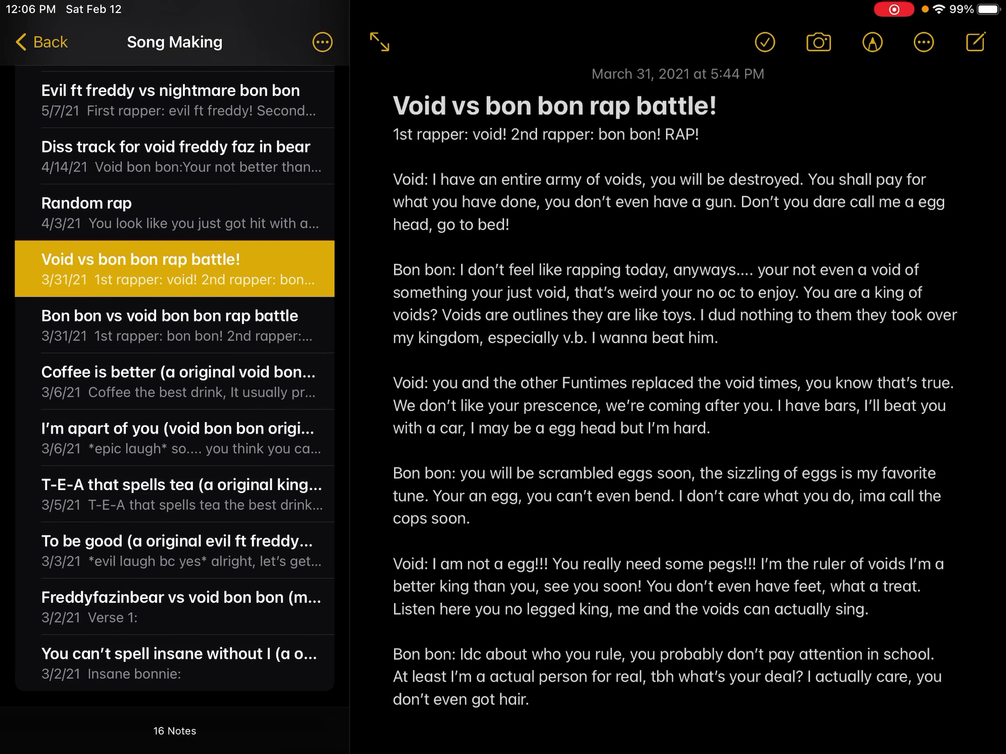
- Finish with the rap battle note near 'I'm hard.', then glance at Random rap and open the Diss track note
click(409, 450)
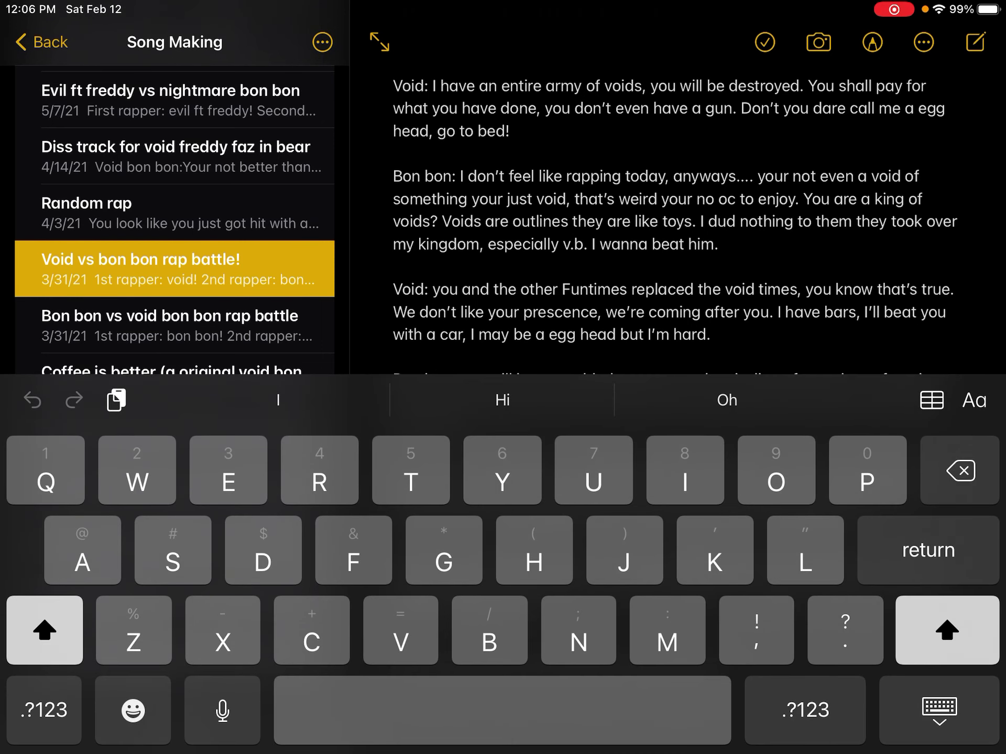
click(714, 335)
click(939, 710)
click(714, 337)
click(940, 710)
scroll(676, 377, down, 1)
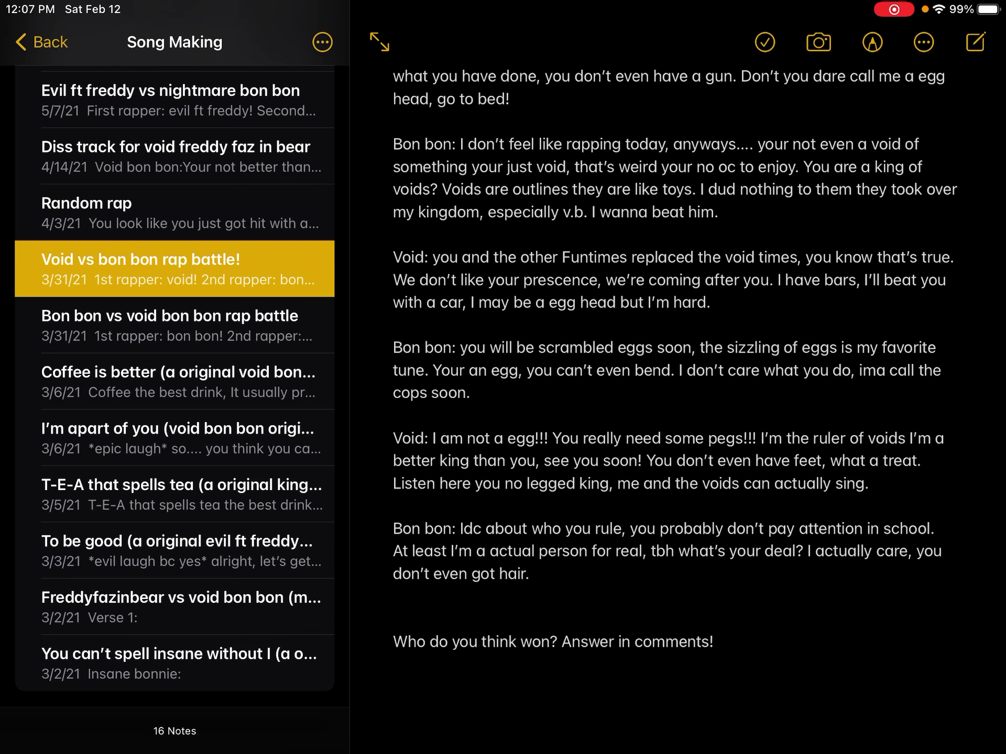
scroll(676, 378, up, 3)
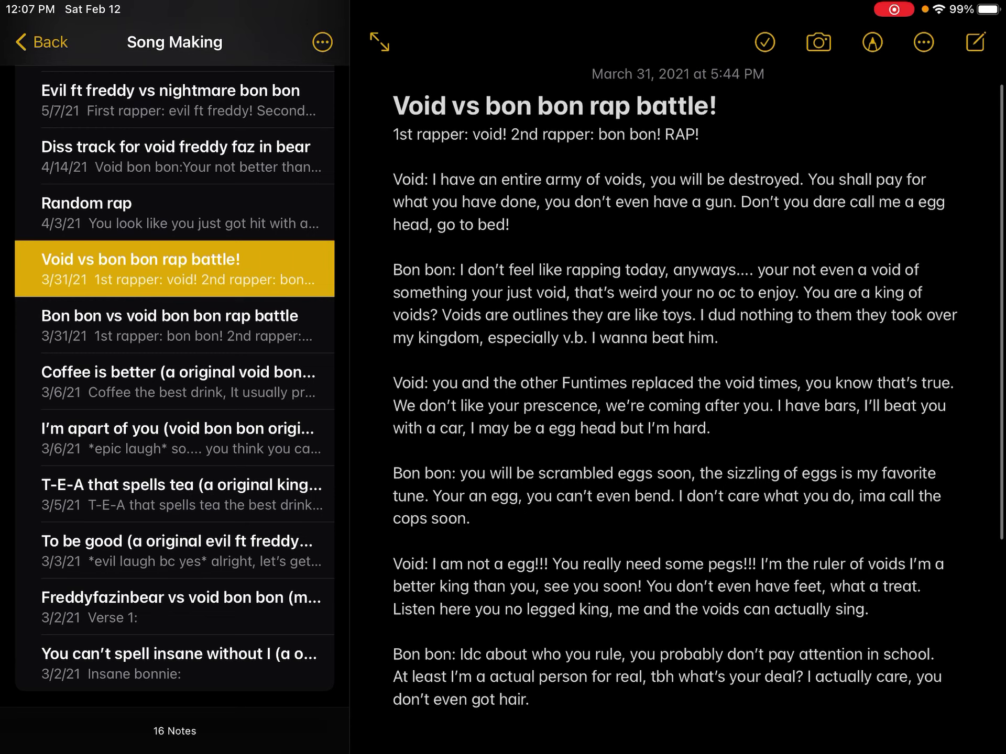
scroll(676, 377, down, 5)
scroll(676, 377, up, 5)
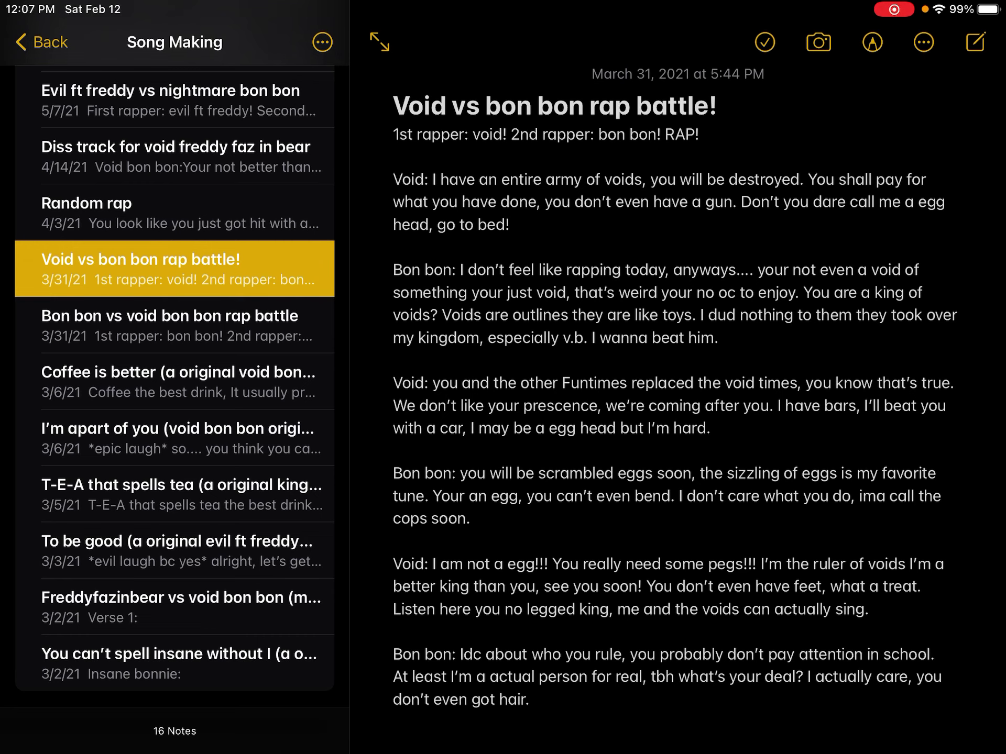
click(180, 213)
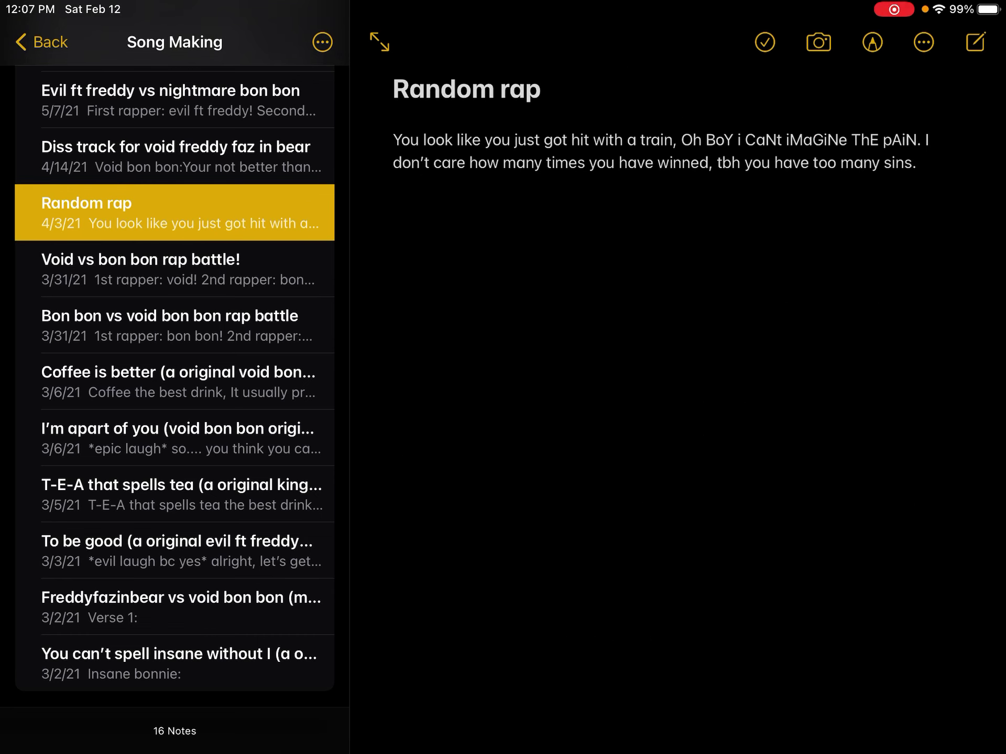
click(174, 155)
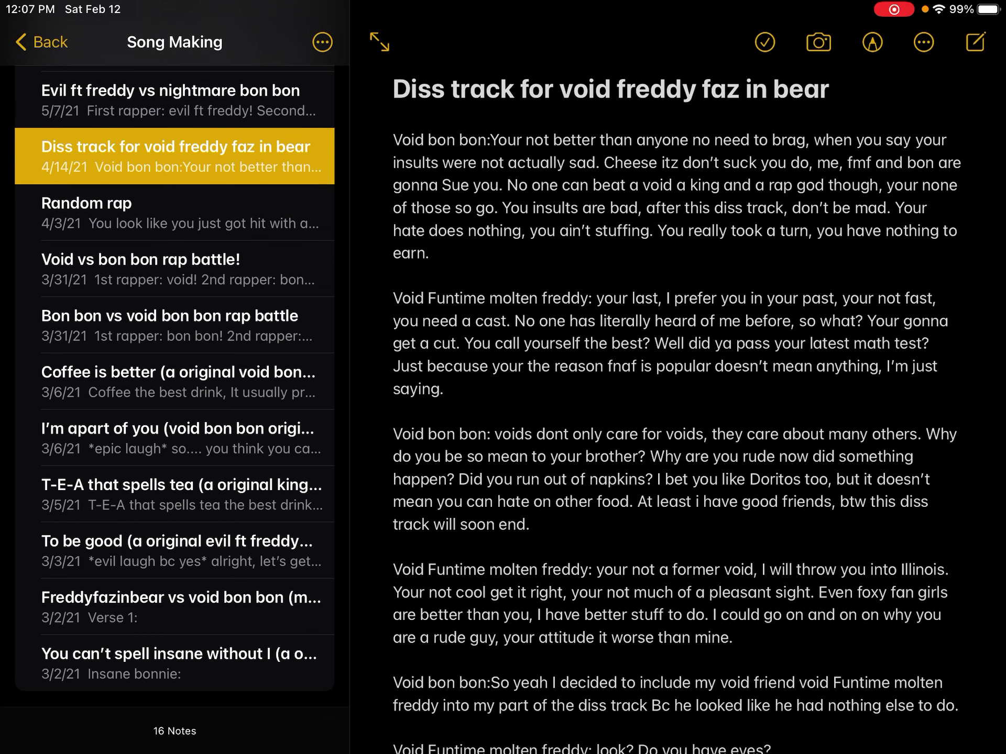
- Enter and then leave editing mode in the diss track note
click(530, 307)
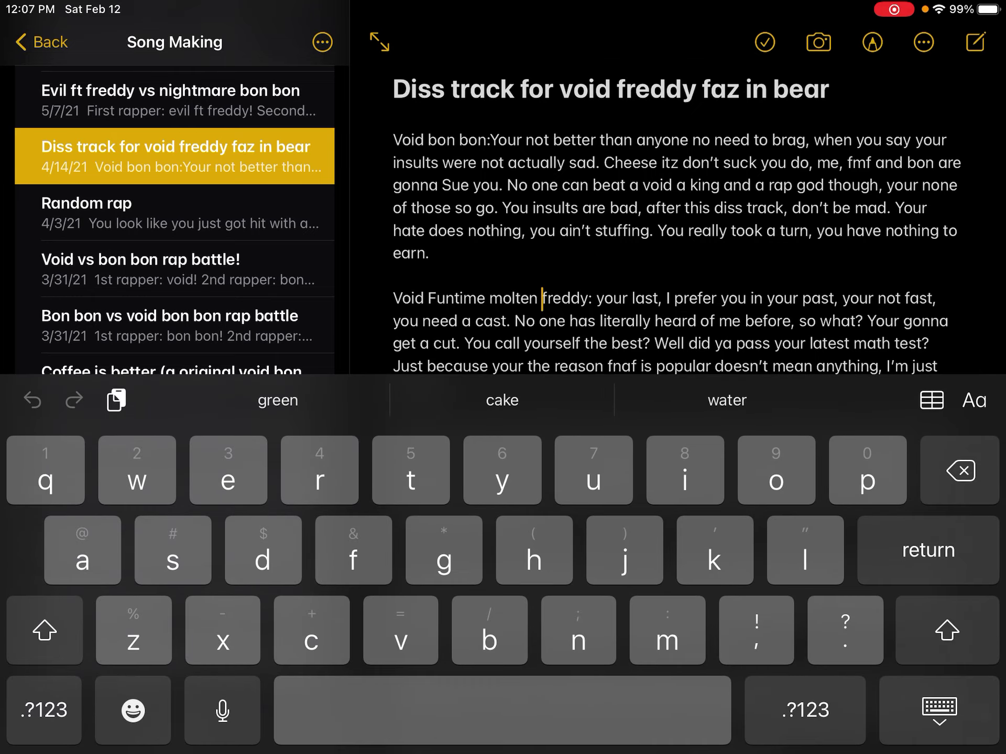
click(943, 692)
scroll(691, 393, down, 10)
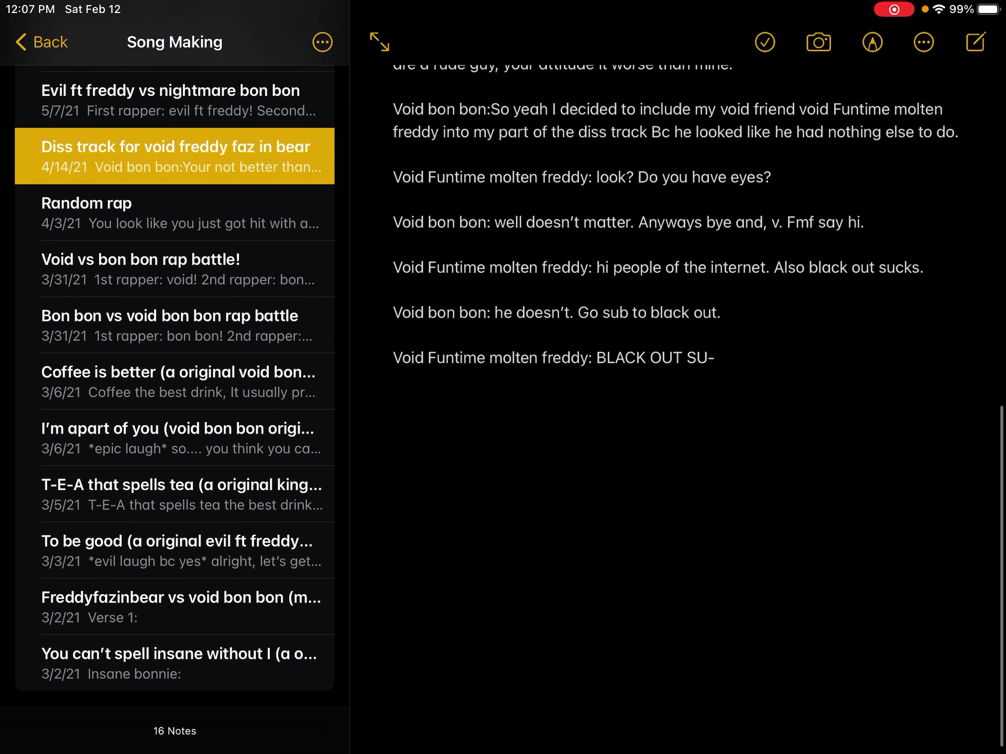
scroll(692, 393, down, 3)
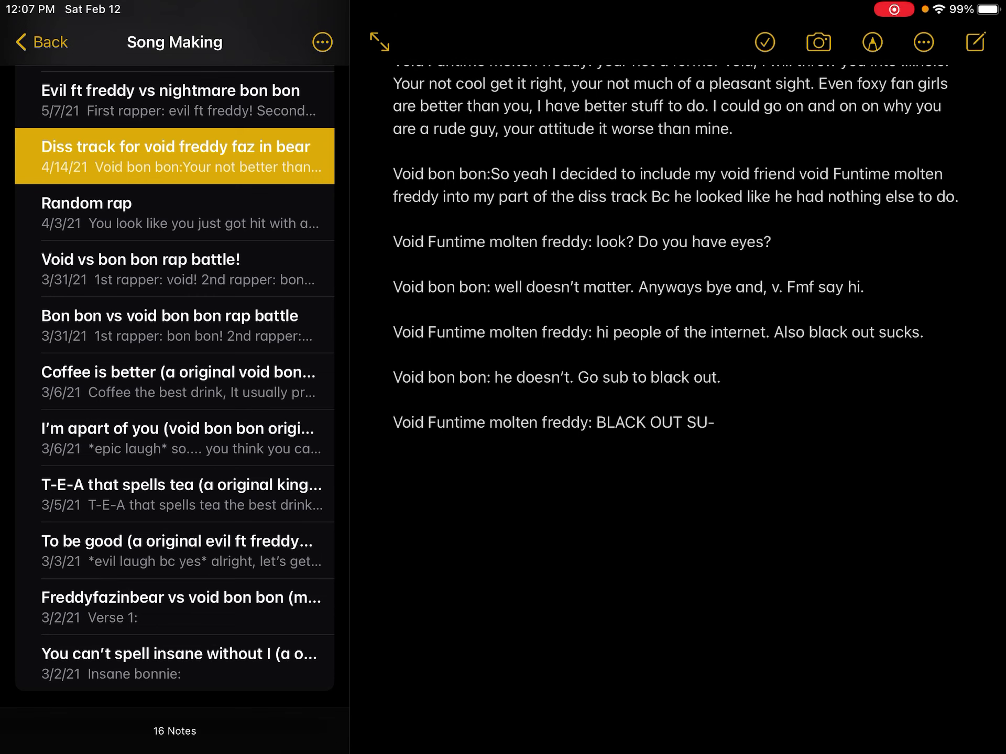
scroll(676, 393, up, 10)
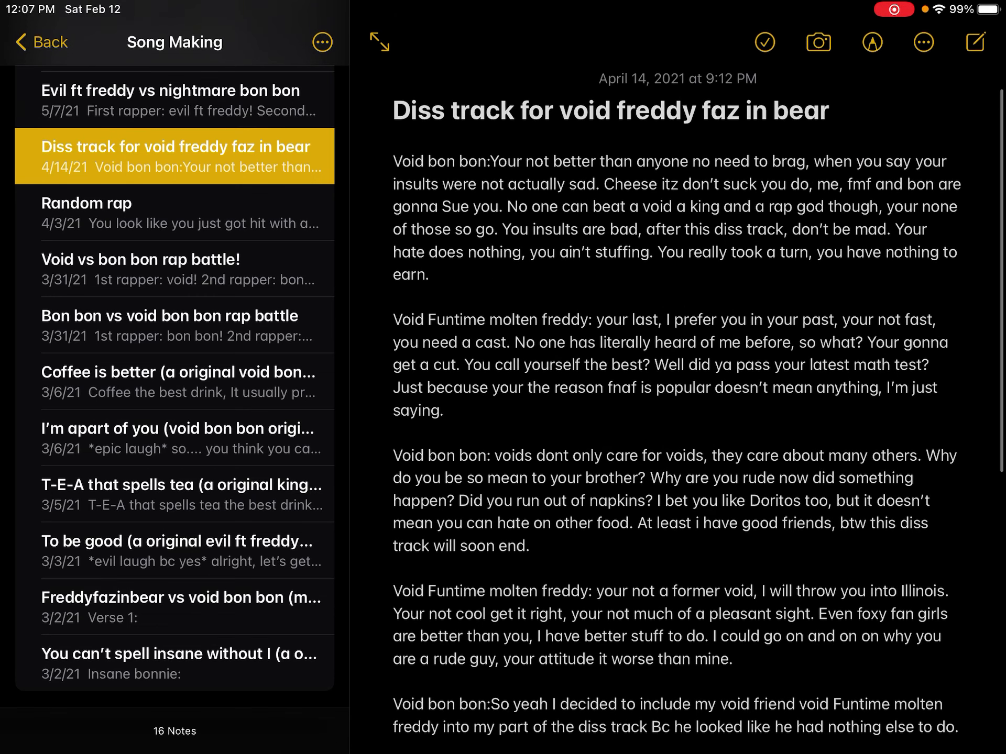
scroll(676, 409, down, 1)
click(552, 142)
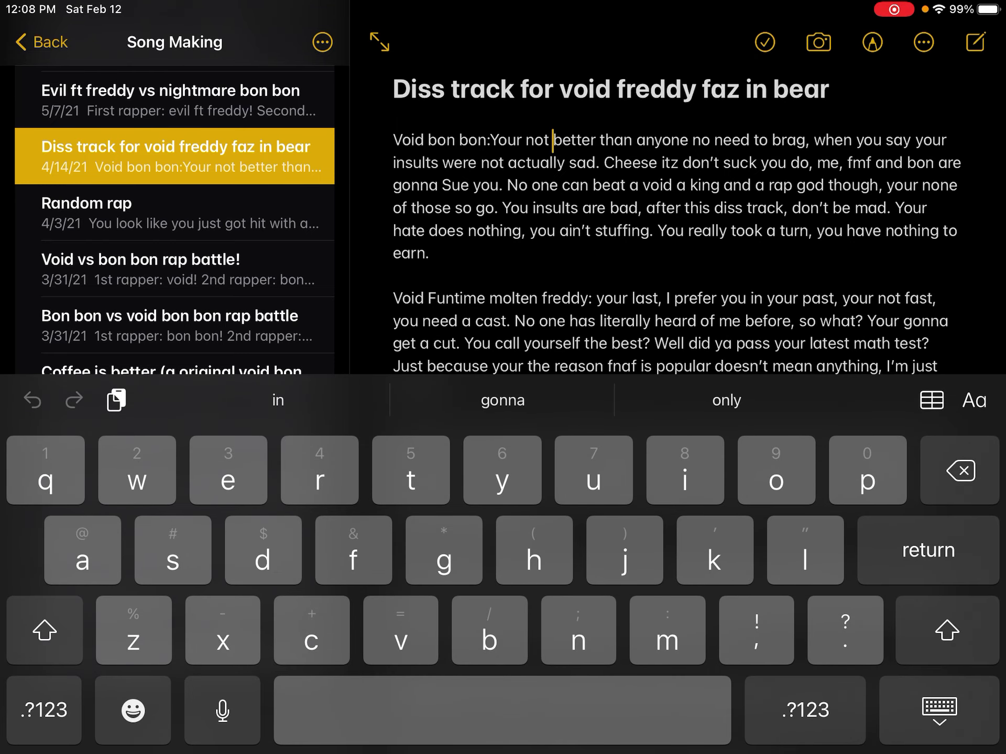
click(859, 163)
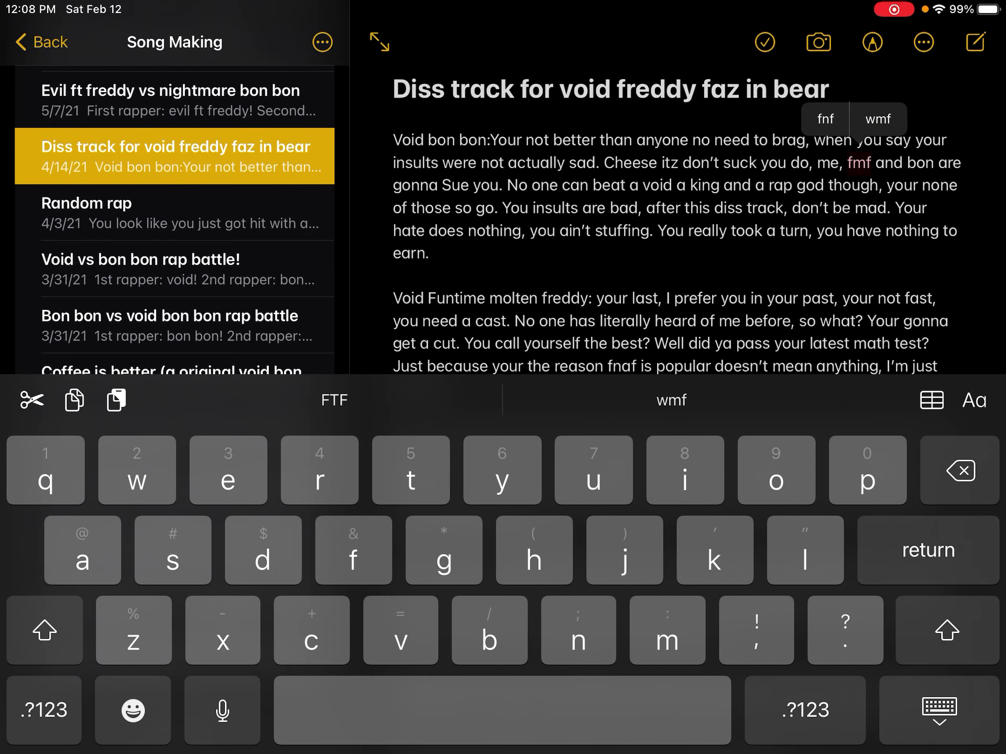
click(951, 142)
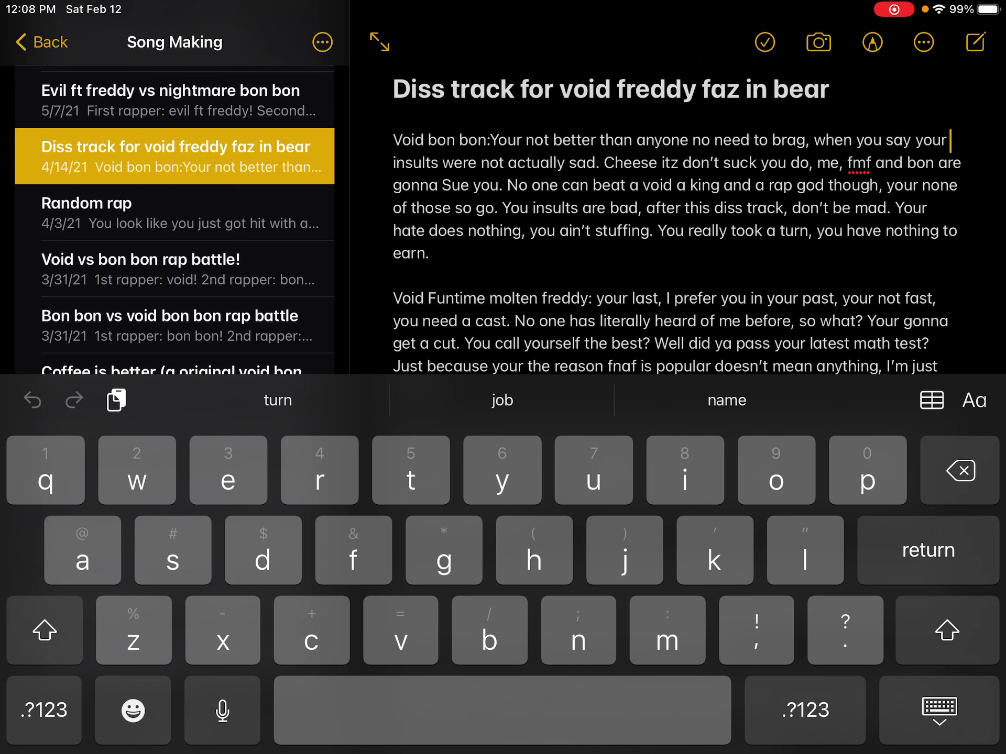
click(569, 163)
click(939, 710)
scroll(676, 314, down, 10)
scroll(676, 393, up, 10)
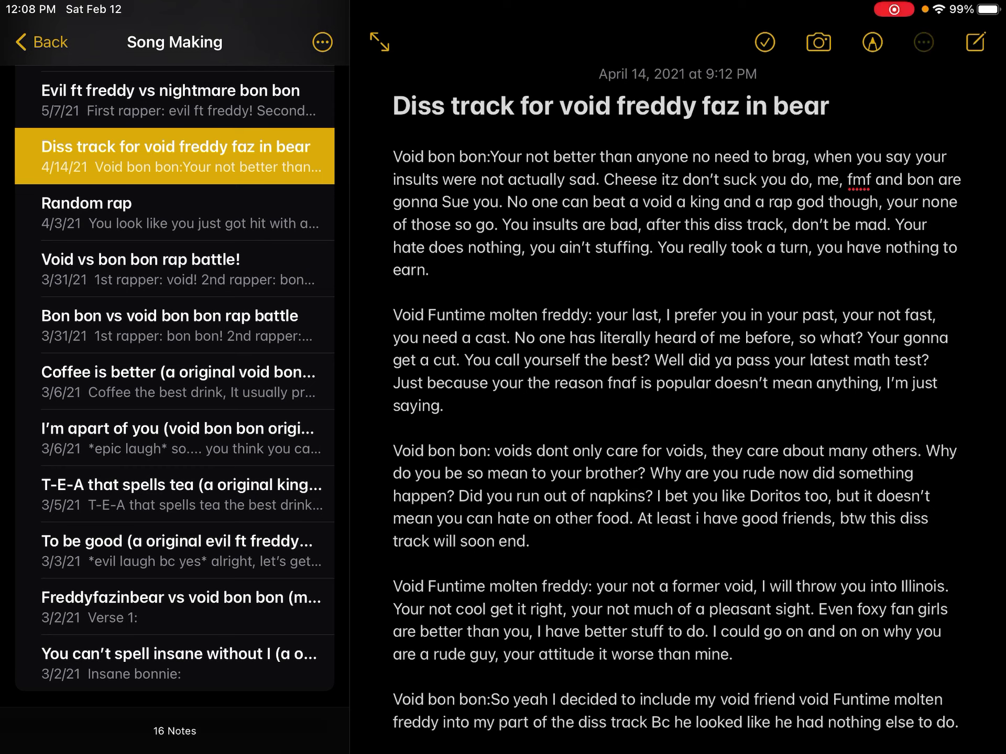
click(924, 43)
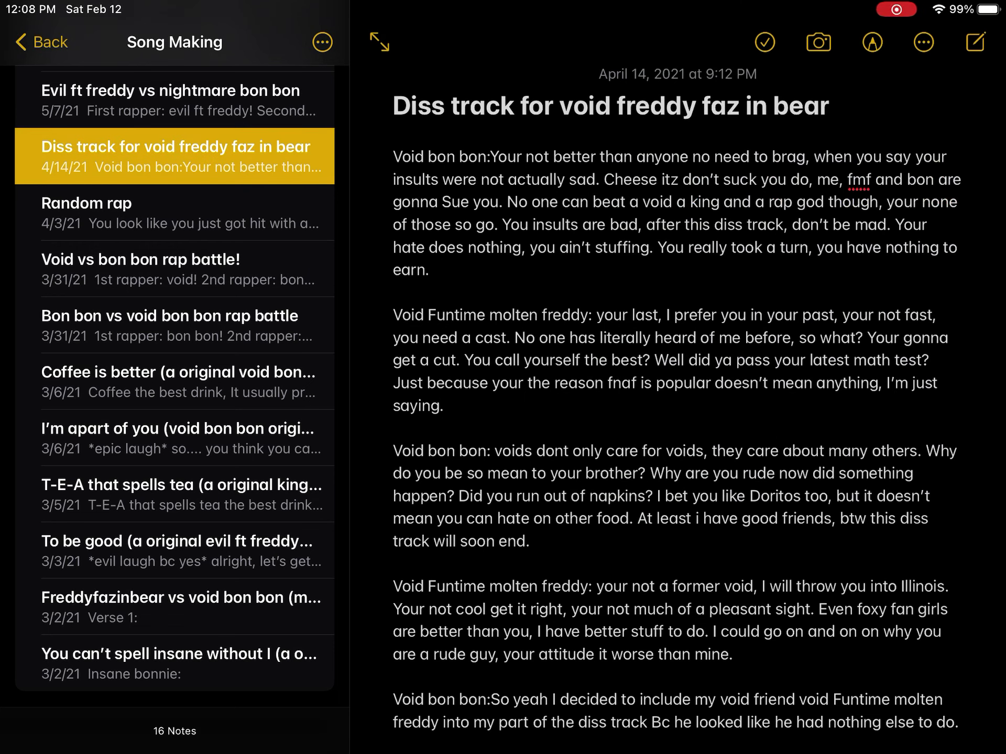